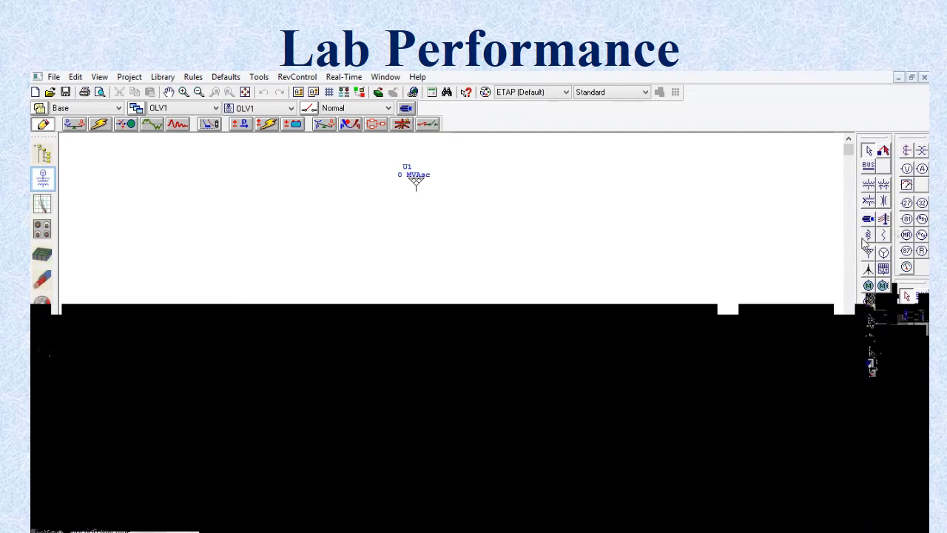
# Step: Place a bus below the power grid and a two-winding transformer below that bus, connecting all three in series
pyautogui.click(869, 167)
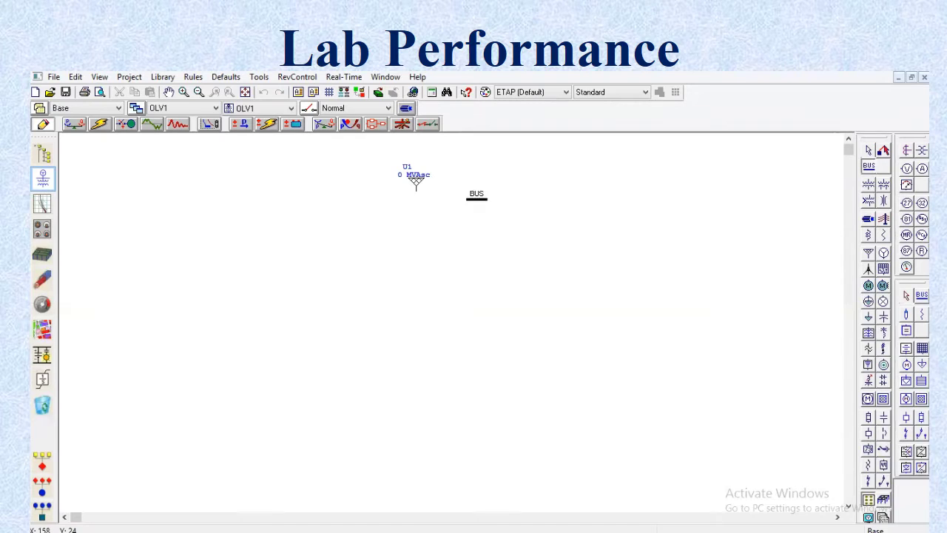
pyautogui.click(414, 206)
pyautogui.moveTo(417, 194); pyautogui.dragTo(416, 212)
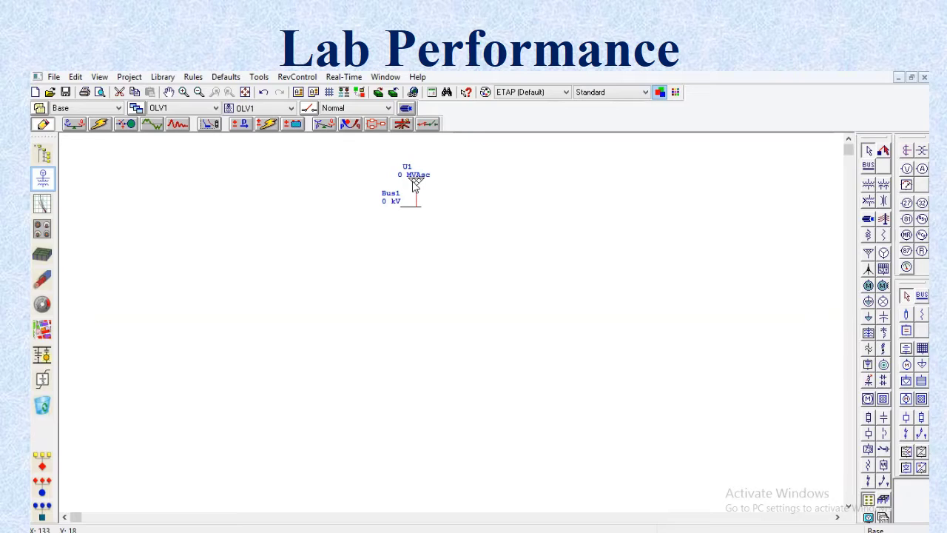
pyautogui.click(873, 185)
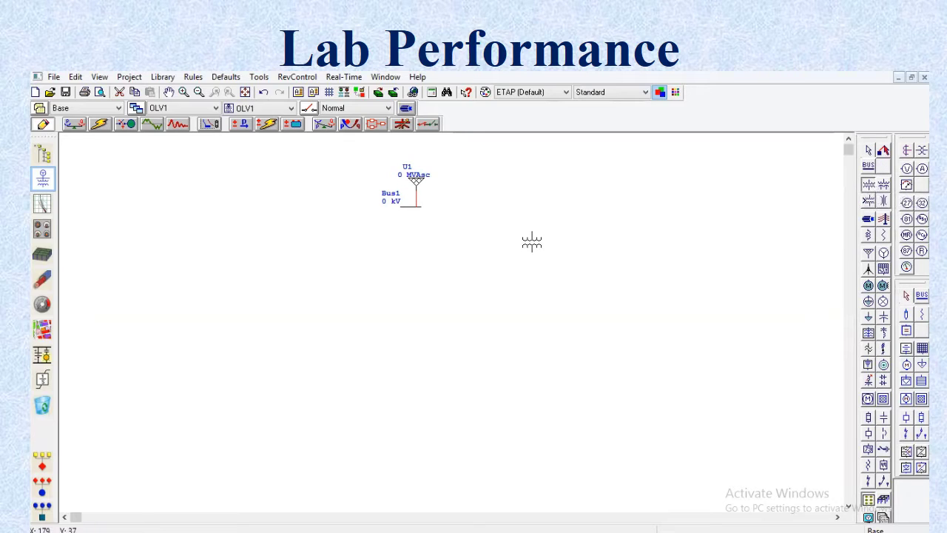
pyautogui.click(415, 223)
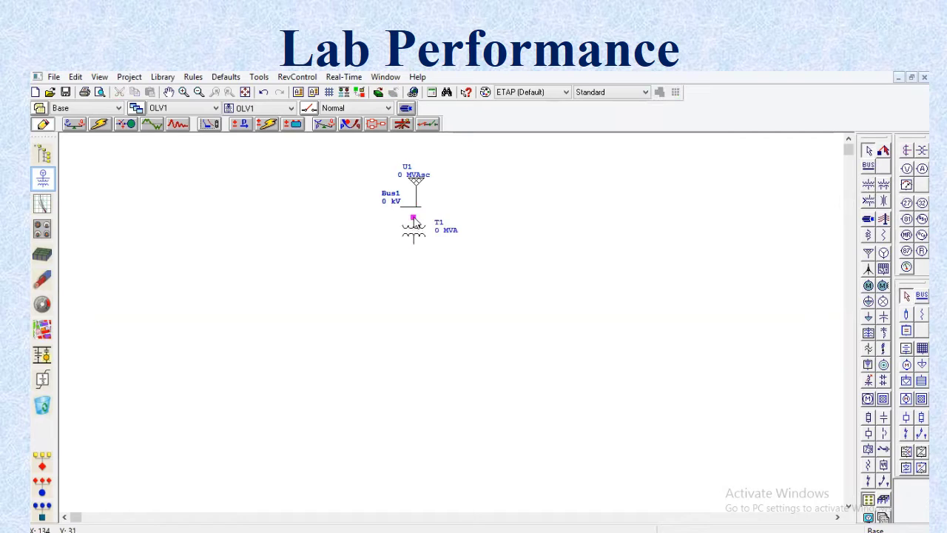
pyautogui.moveTo(413, 219); pyautogui.dragTo(415, 204)
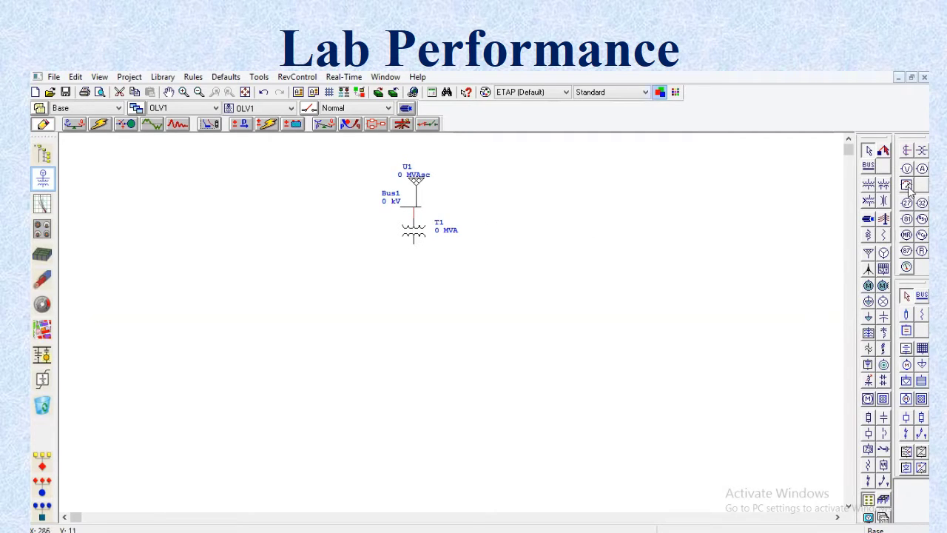
# Step: Add a second bus below the transformer and connect it to the transformer's secondary terminal
pyautogui.click(869, 166)
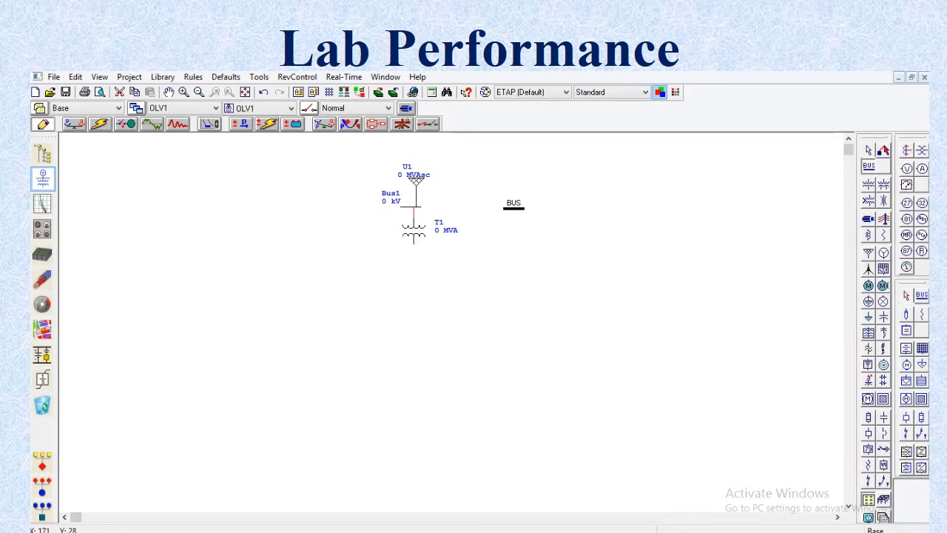
pyautogui.click(411, 257)
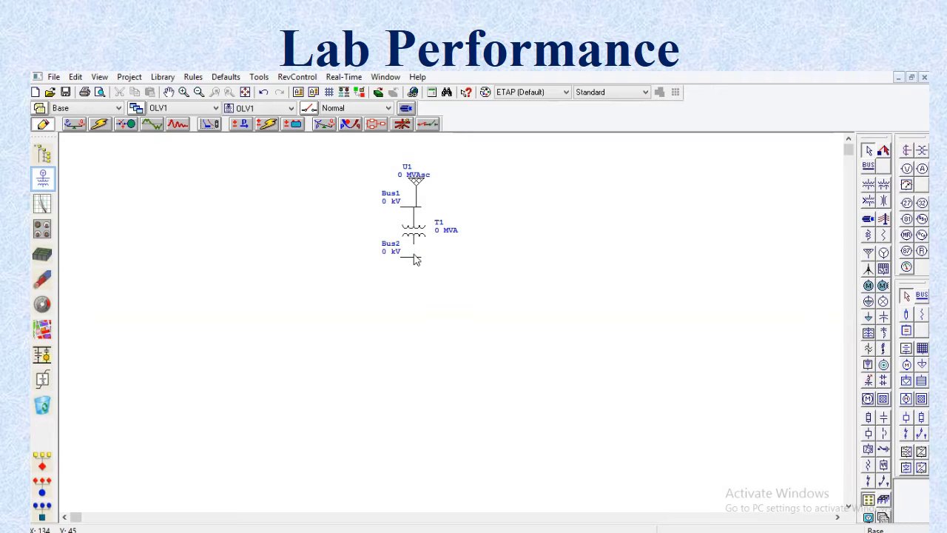
pyautogui.click(415, 241)
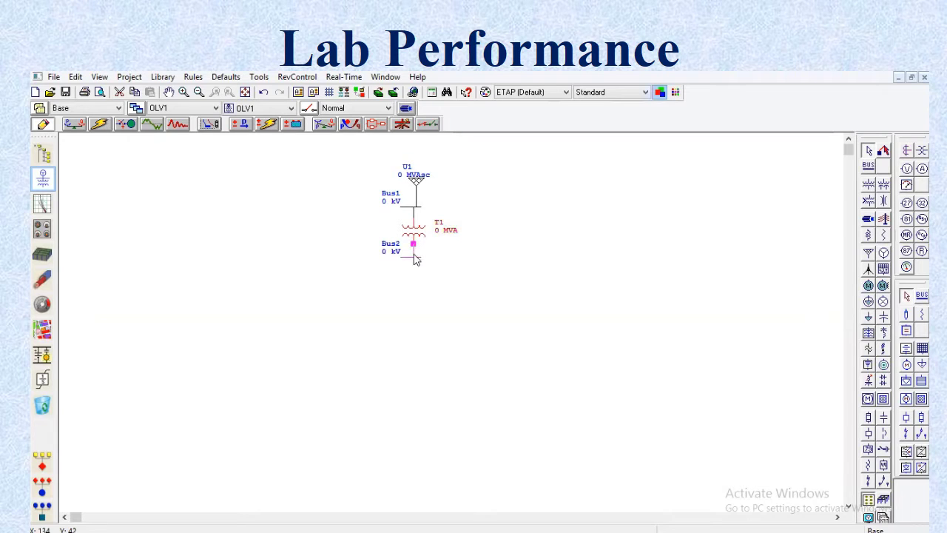
pyautogui.moveTo(414, 254); pyautogui.dragTo(414, 256)
pyautogui.click(575, 247)
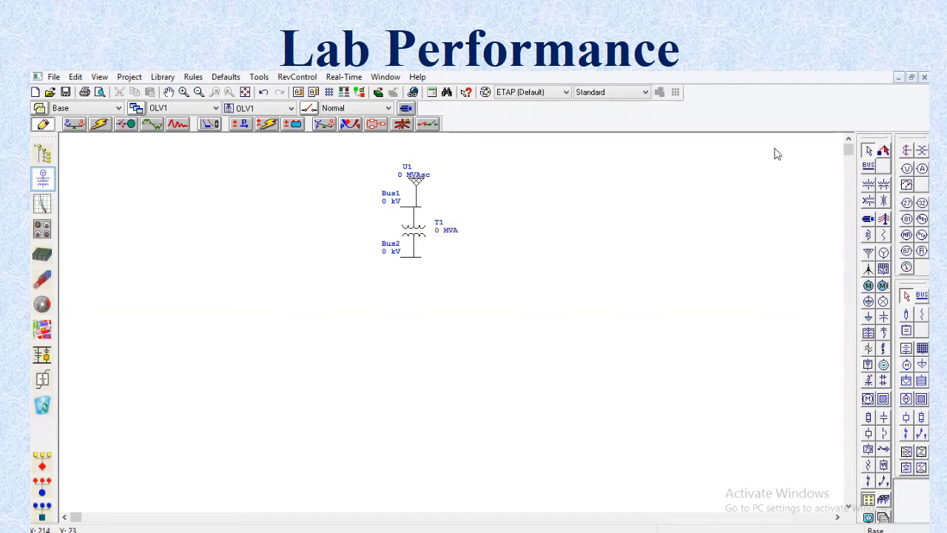
# Step: Connect a cable beneath the transformer's secondary bus and attach a third bus to the cable's lower end
pyautogui.click(874, 220)
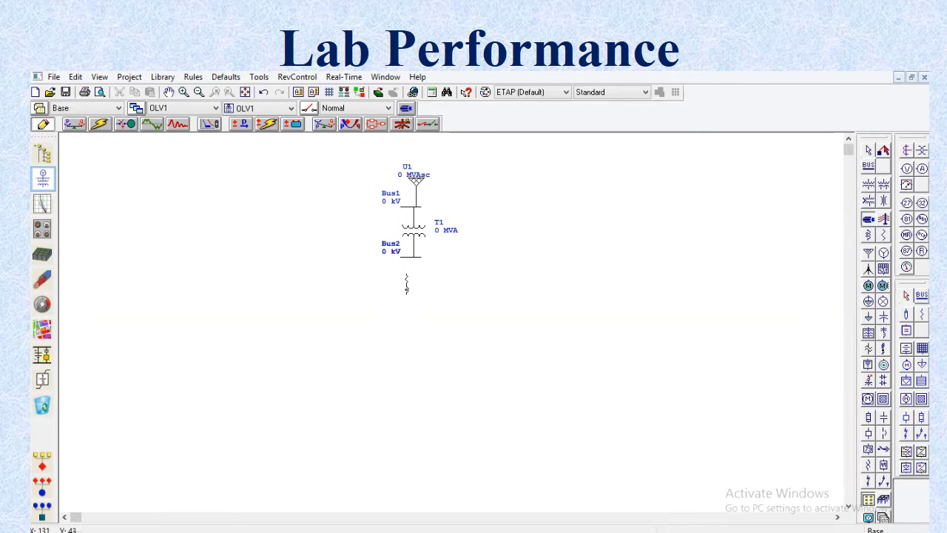
pyautogui.click(406, 274)
pyautogui.moveTo(405, 275); pyautogui.dragTo(405, 258)
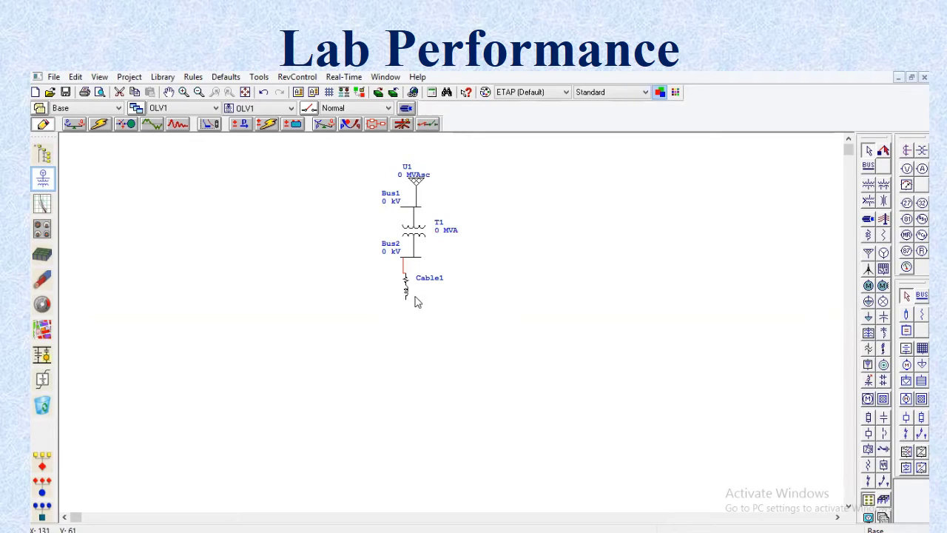
pyautogui.click(869, 167)
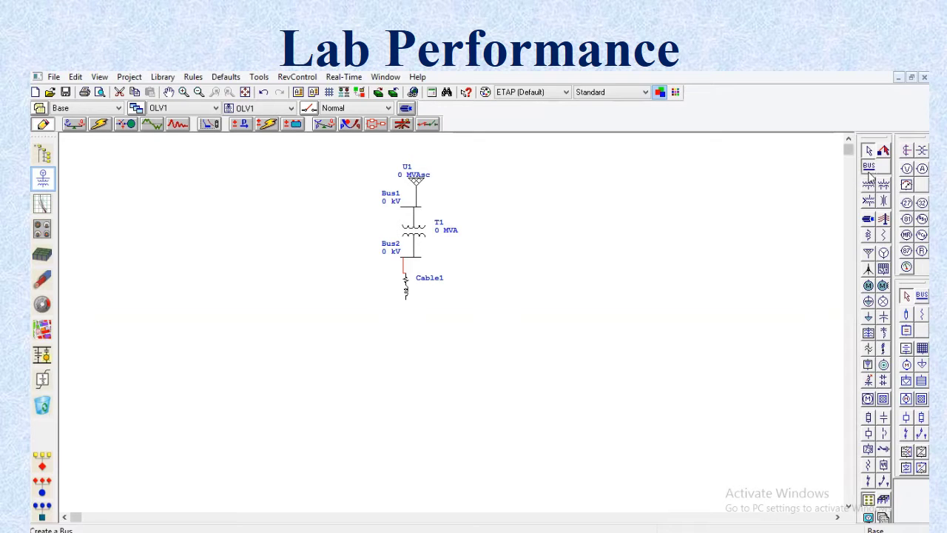
pyautogui.click(410, 315)
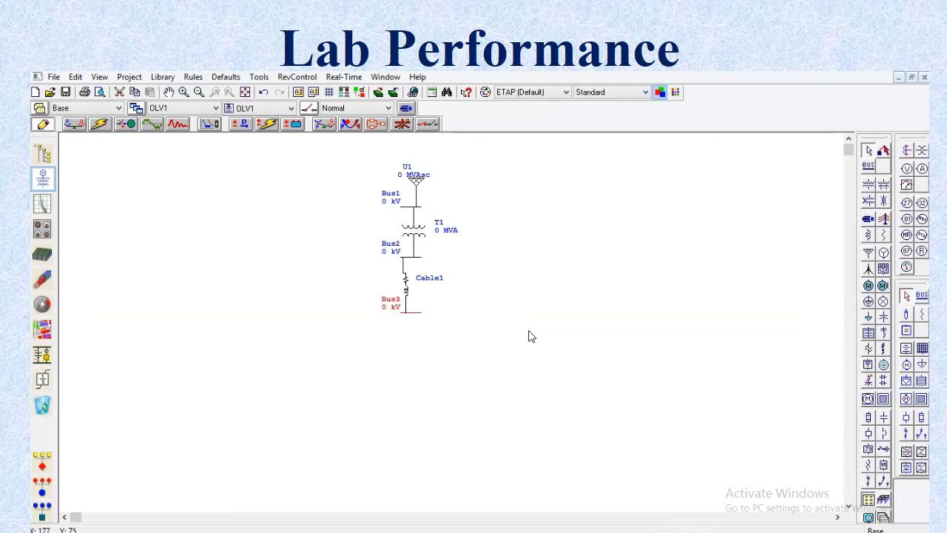
pyautogui.click(530, 337)
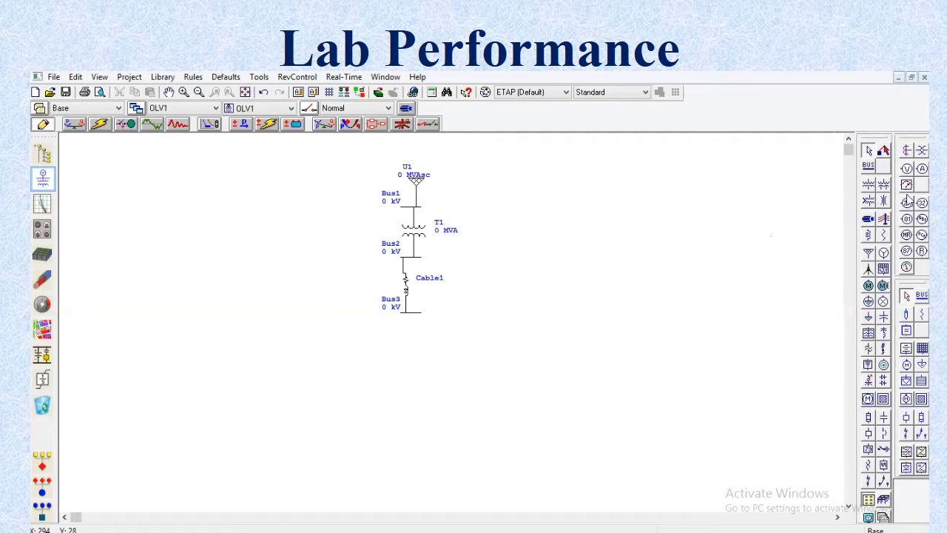
# Step: Place a lumped load below the third bus, offset to its left, and connect it to that bus
pyautogui.click(868, 305)
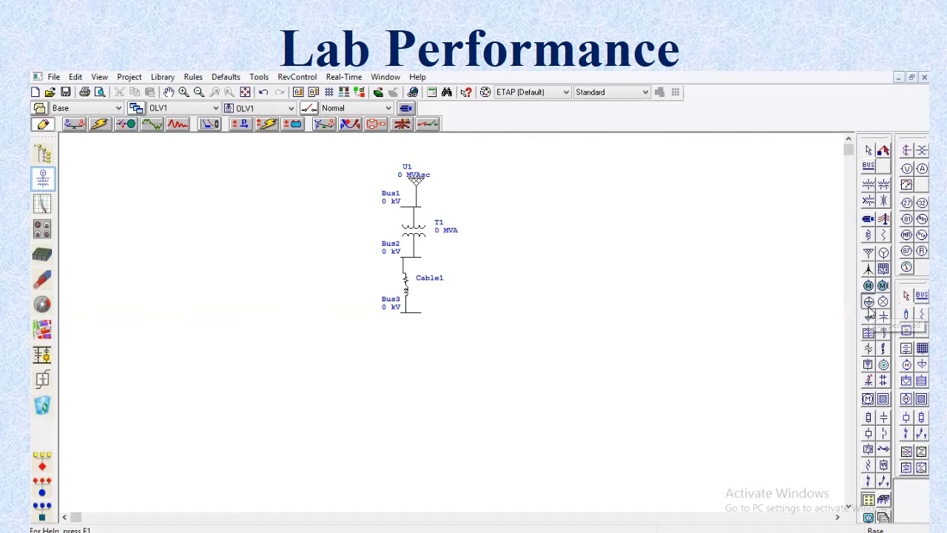
pyautogui.click(387, 336)
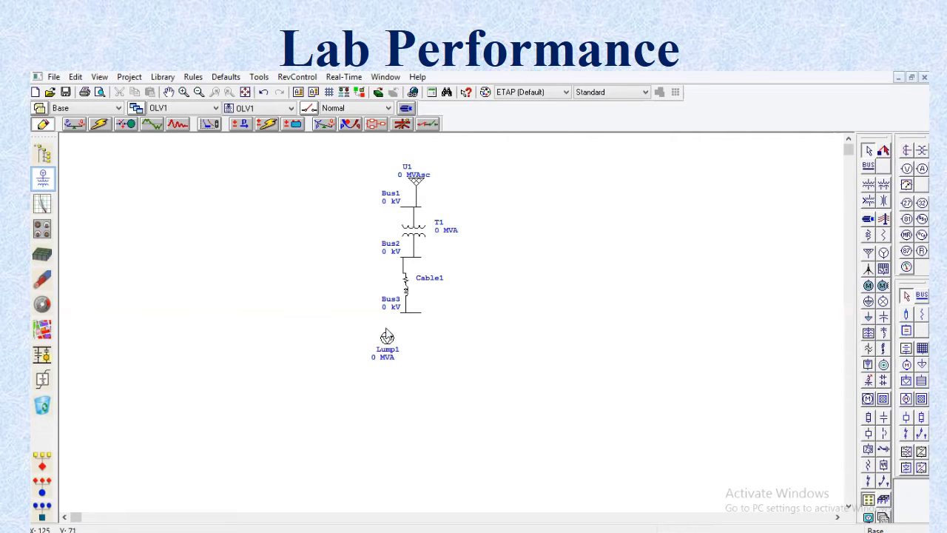
pyautogui.moveTo(387, 331); pyautogui.dragTo(404, 313)
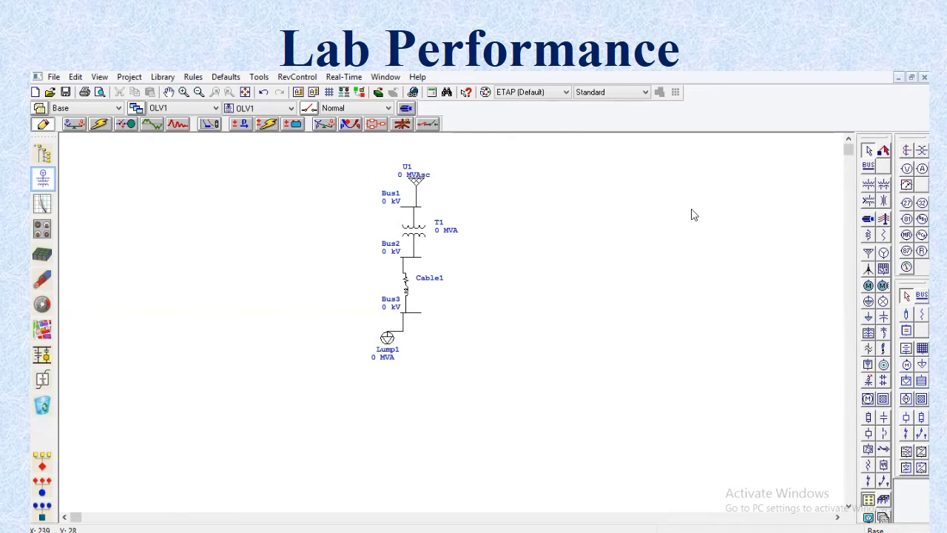
# Step: Connect a second cable beneath the third bus, beside the lumped load, and attach a fourth bus to its lower end
pyautogui.click(868, 219)
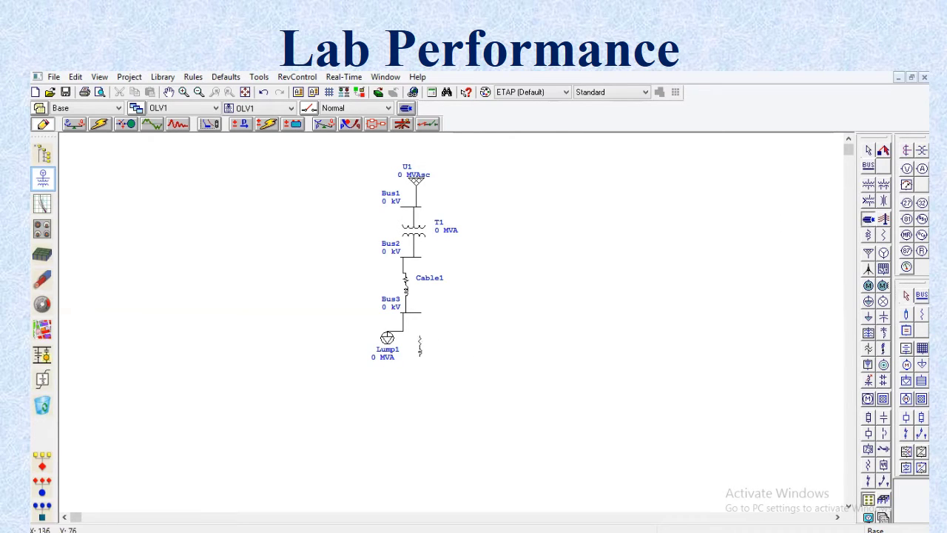
pyautogui.click(413, 352)
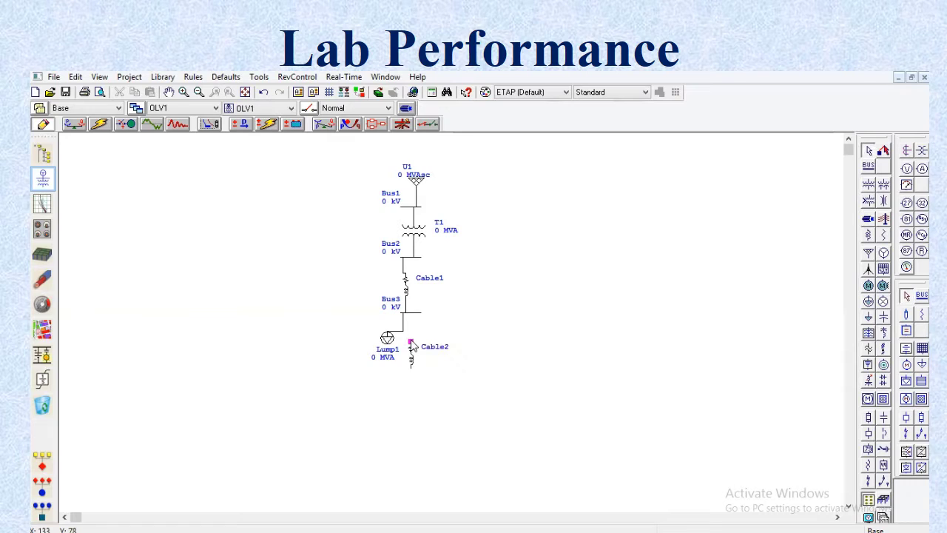
pyautogui.moveTo(412, 343); pyautogui.dragTo(415, 317)
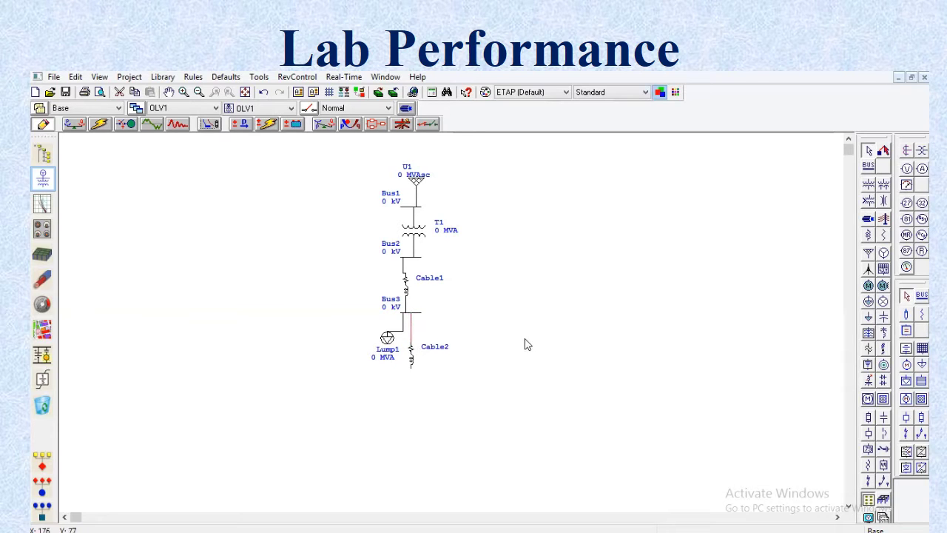
pyautogui.click(481, 405)
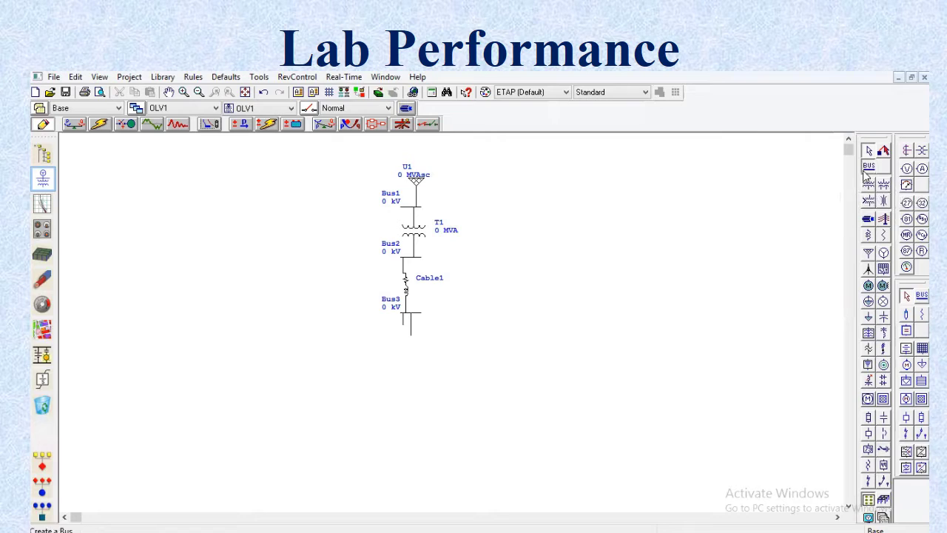
pyautogui.click(868, 167)
pyautogui.click(413, 368)
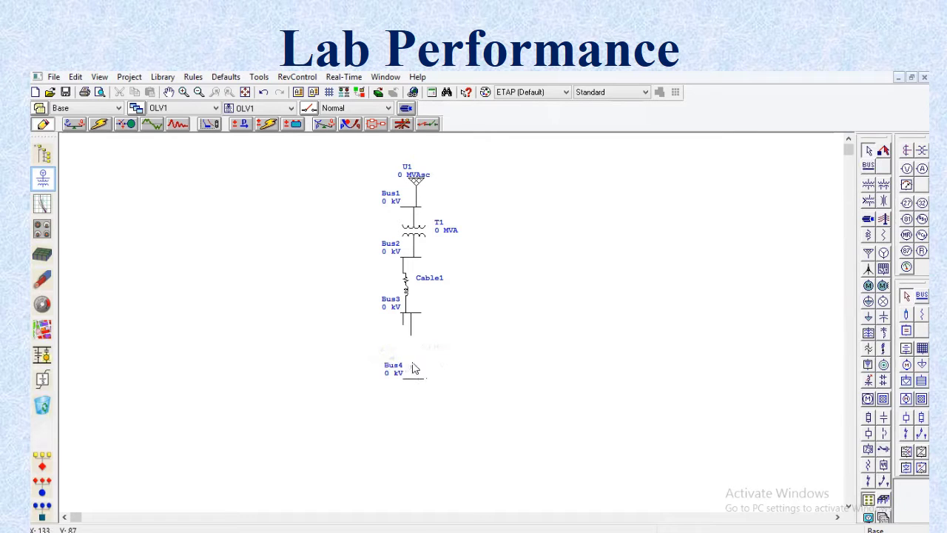
pyautogui.click(413, 380)
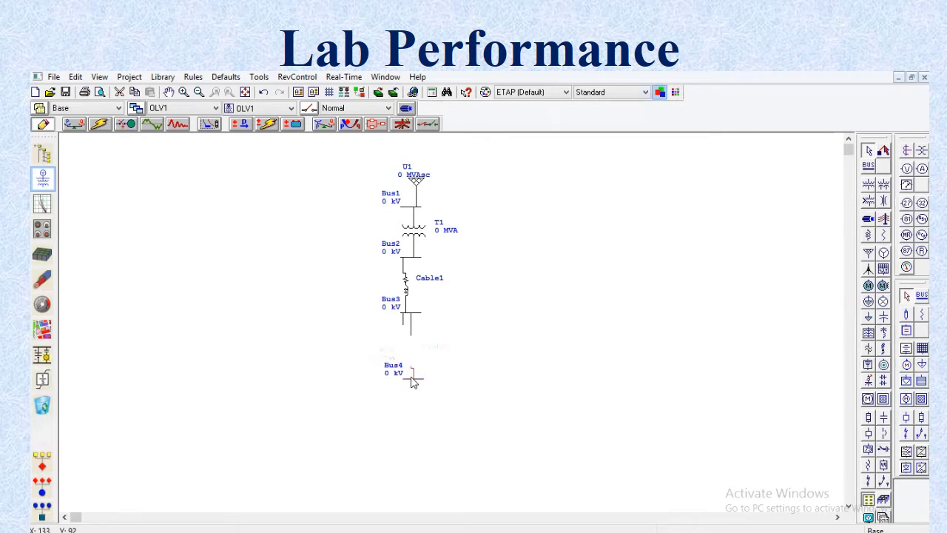
# Step: Place a static load below the fourth bus and connect it to that bus
pyautogui.click(870, 317)
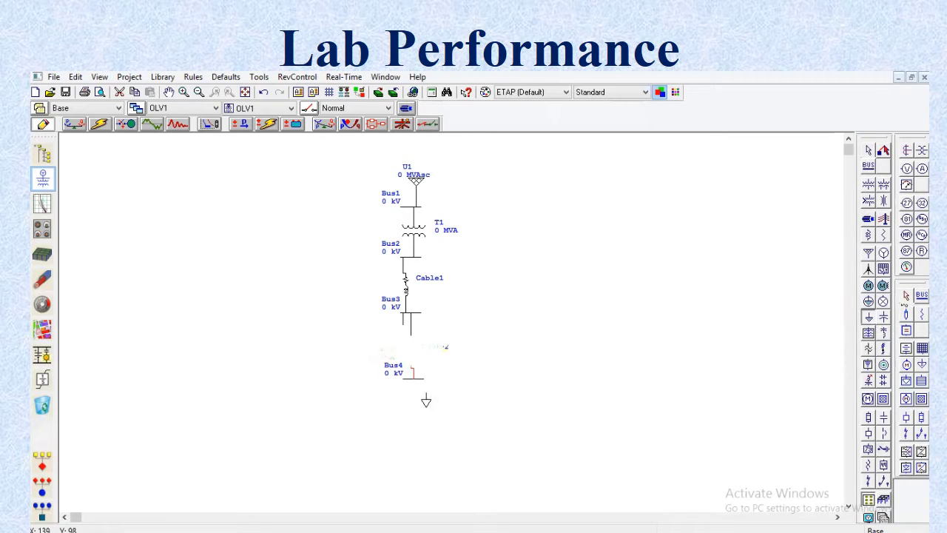
pyautogui.click(418, 397)
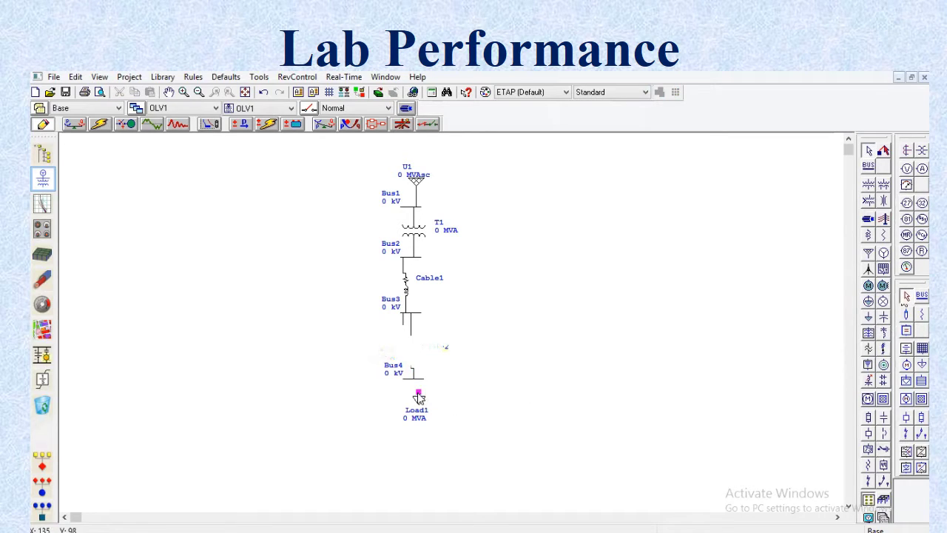
pyautogui.moveTo(418, 397); pyautogui.dragTo(419, 379)
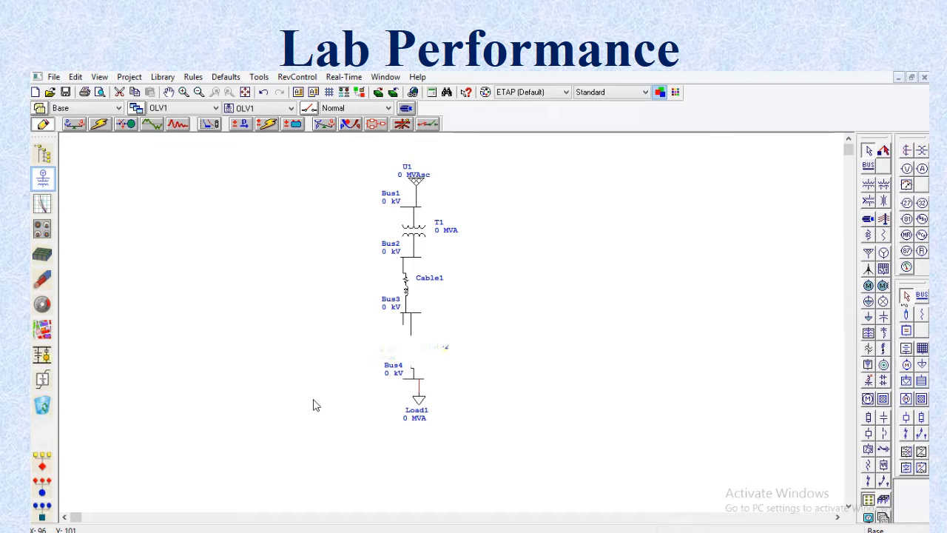
# Step: Set the power grid's rated voltage to 33 kV
pyautogui.doubleClick(417, 182)
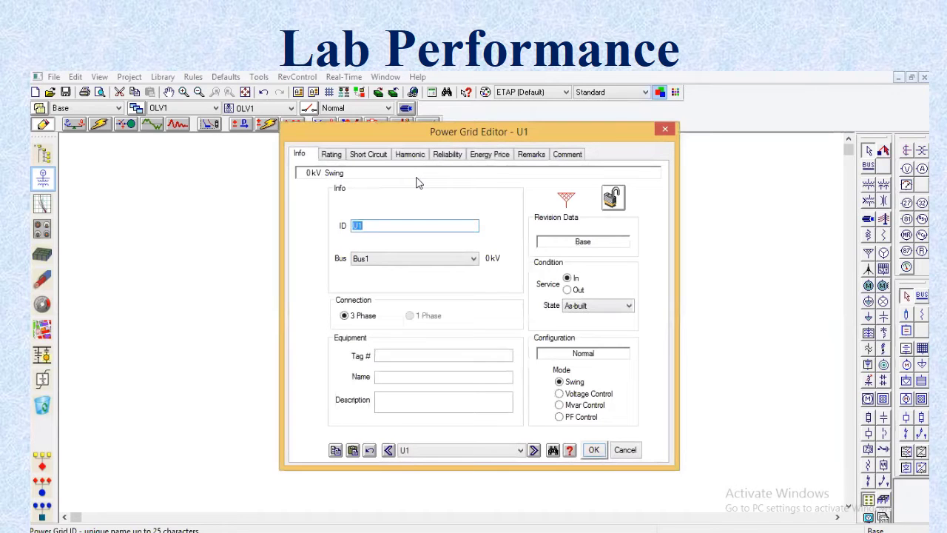
pyautogui.click(326, 154)
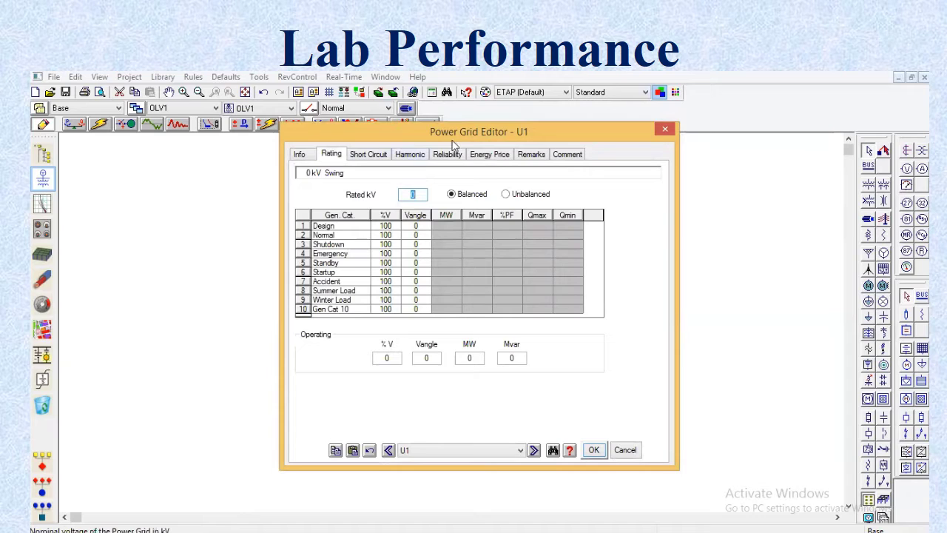
pyautogui.click(419, 195)
pyautogui.press('BackSpace')
pyautogui.write('33')
pyautogui.click(345, 350)
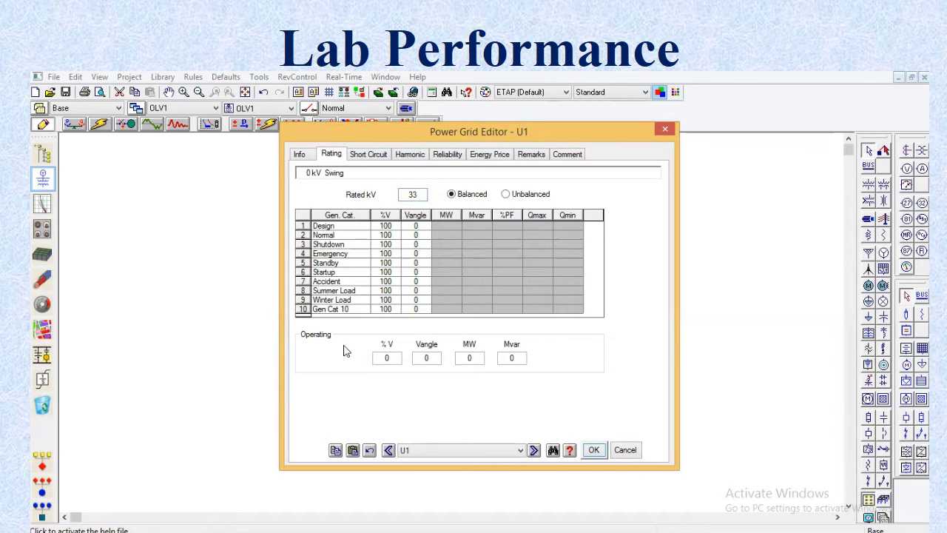
# Step: Set the power grid's three-phase short-circuit rating to 1000 MVAsc with an X/R ratio of 40 and apply the settings
pyautogui.click(365, 154)
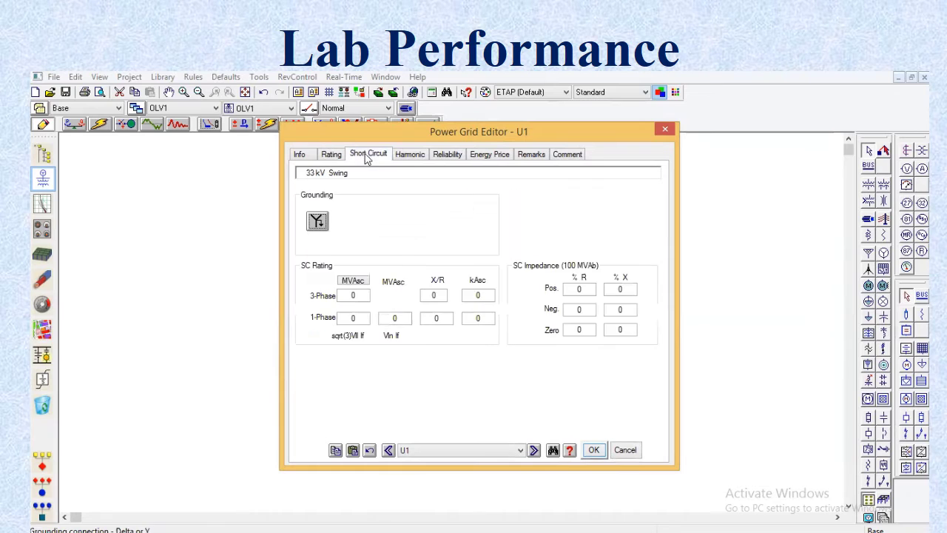
pyautogui.click(364, 295)
pyautogui.press('BackSpace')
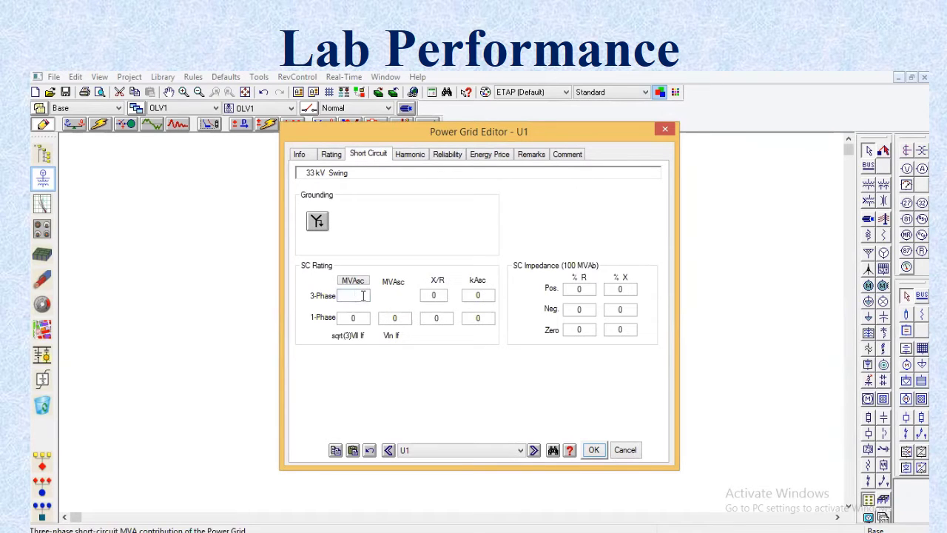
pyautogui.write('1000')
pyautogui.click(399, 296)
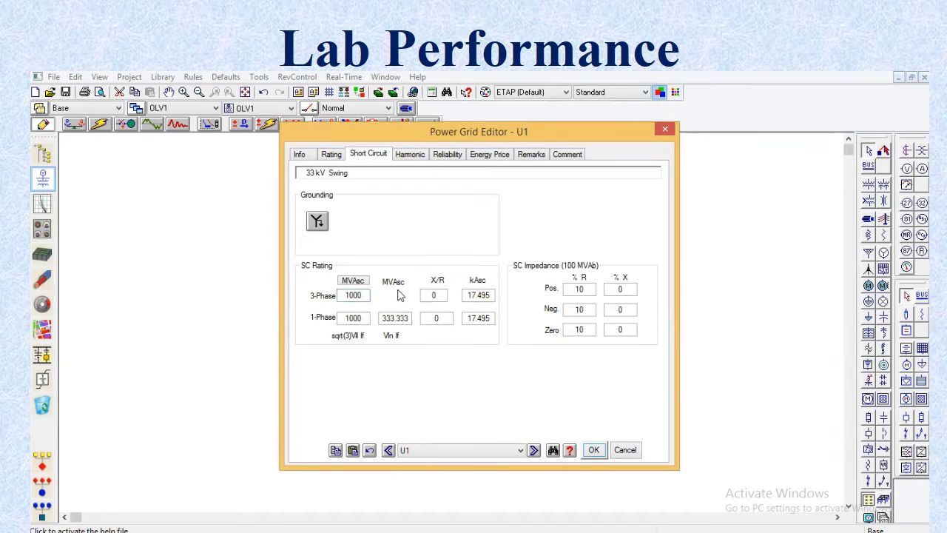
pyautogui.click(444, 293)
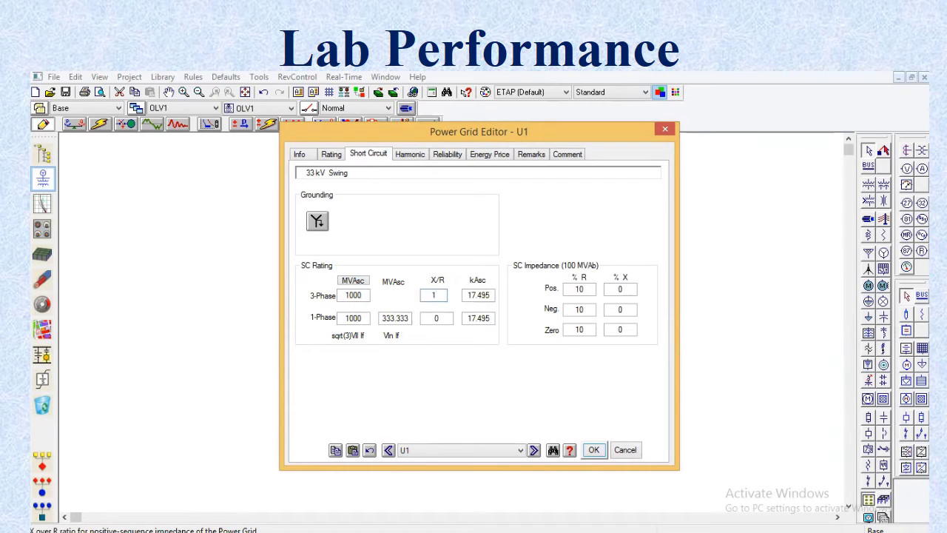
pyautogui.press('BackSpace')
pyautogui.write('40')
pyautogui.click(492, 383)
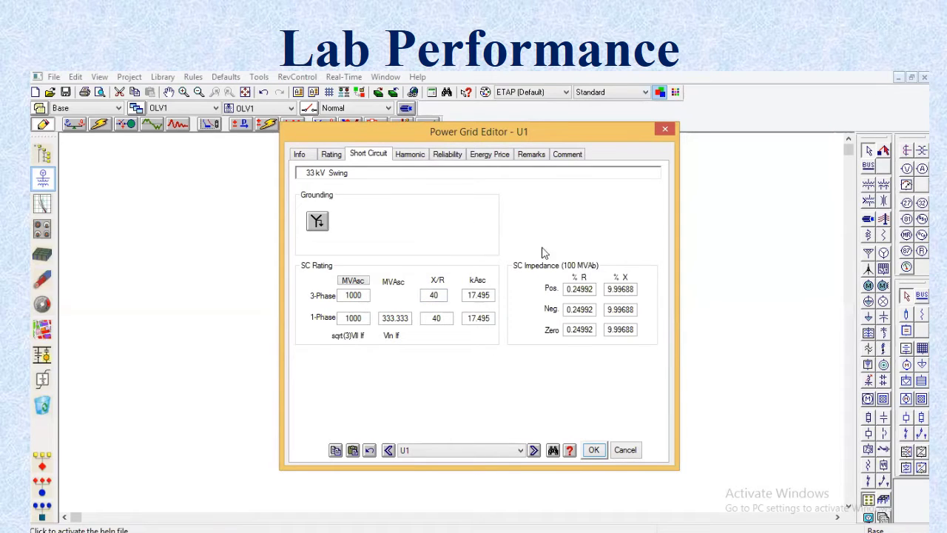
pyautogui.click(595, 452)
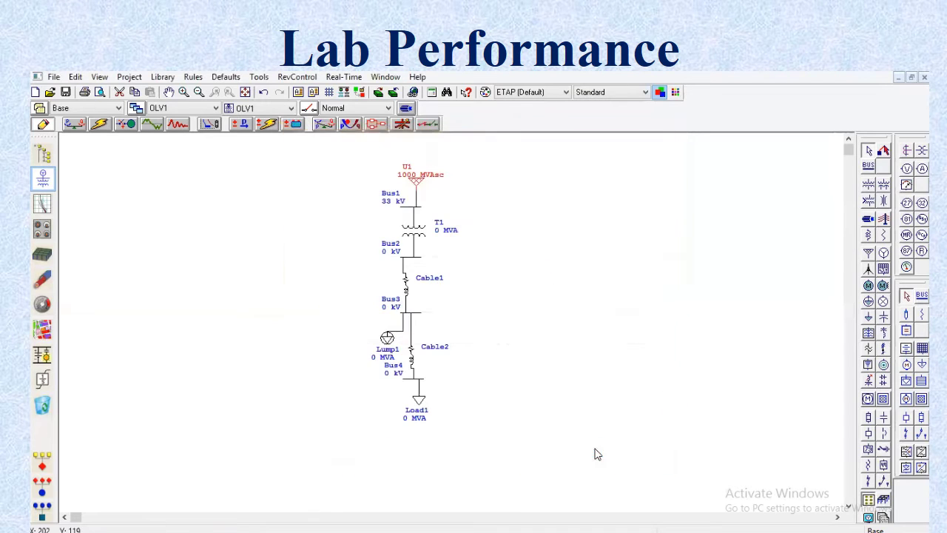
# Step: Set the transformer's secondary voltage to 6.6 kV and its rated power to 10 MVA
pyautogui.doubleClick(416, 235)
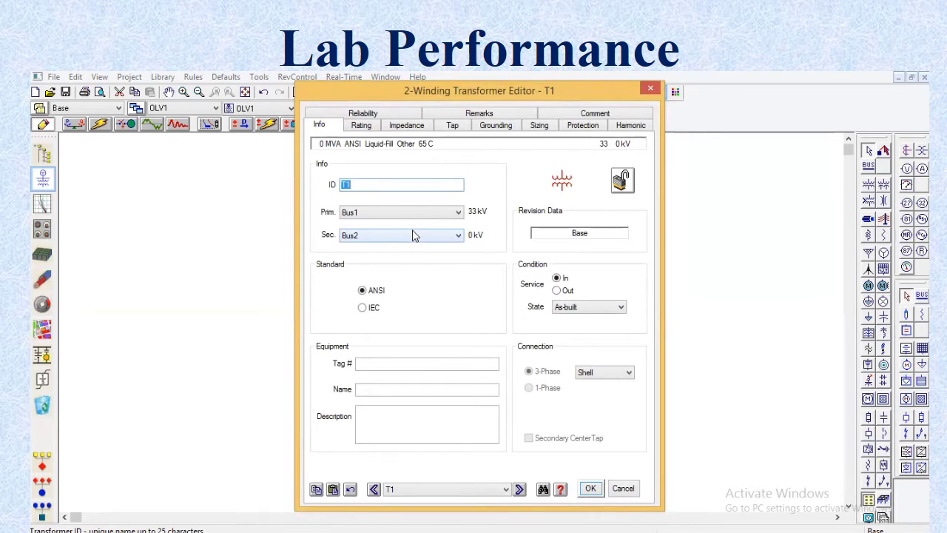
pyautogui.click(366, 129)
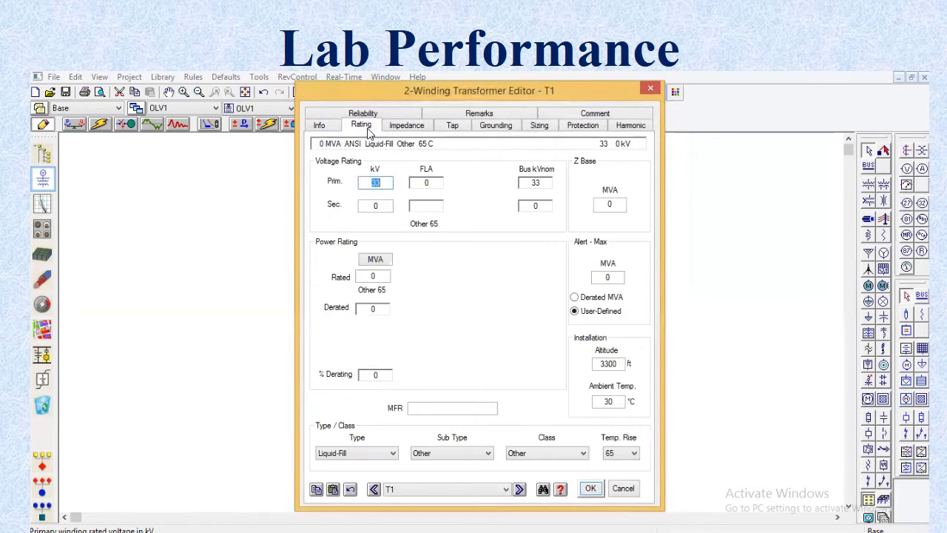
pyautogui.click(384, 184)
pyautogui.click(384, 205)
pyautogui.write('6.6')
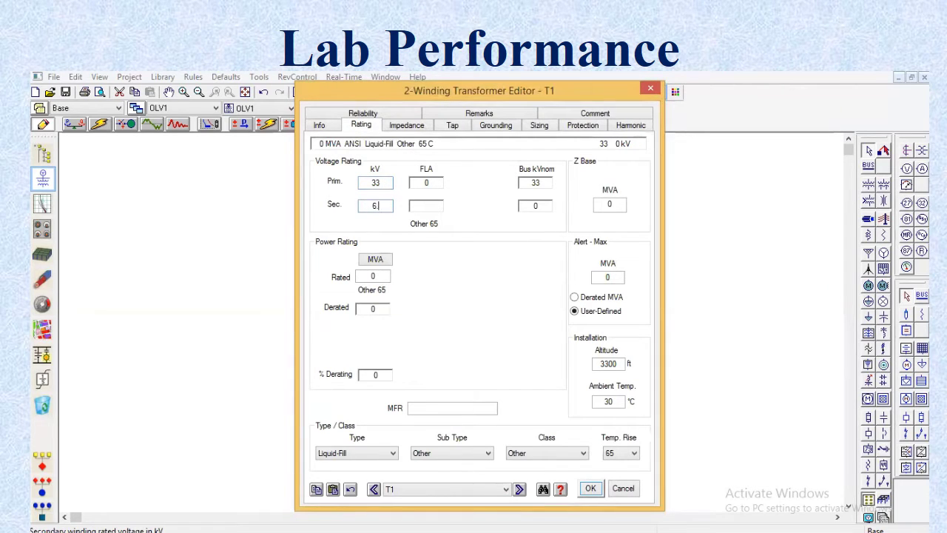
pyautogui.click(430, 262)
pyautogui.click(380, 277)
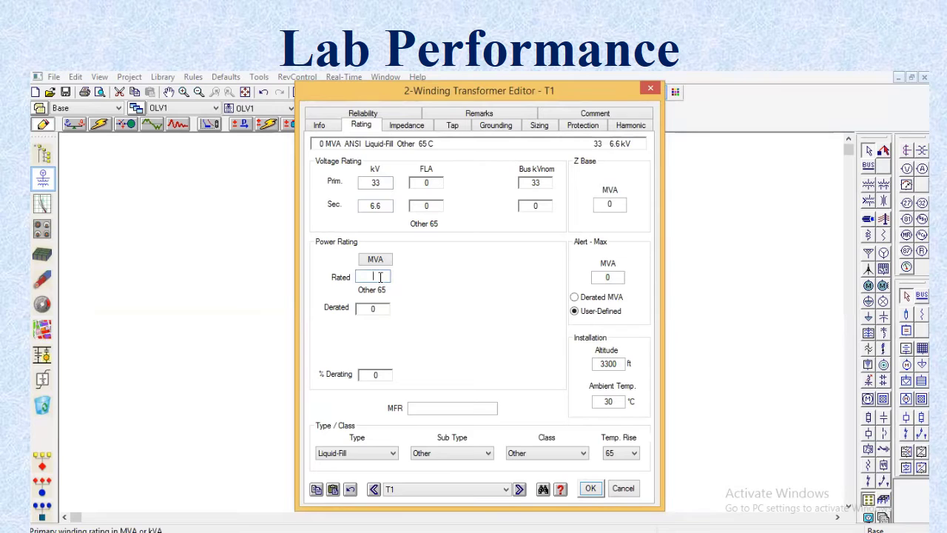
pyautogui.write('10')
pyautogui.click(437, 297)
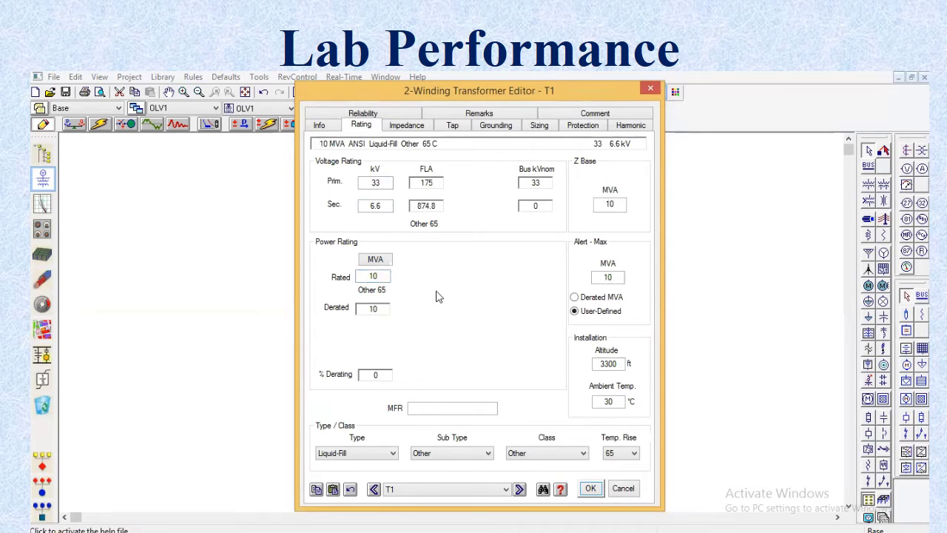
# Step: Set the transformer's positive-sequence impedance to 8.5 %Z with an X/R ratio of 15.5
pyautogui.click(408, 127)
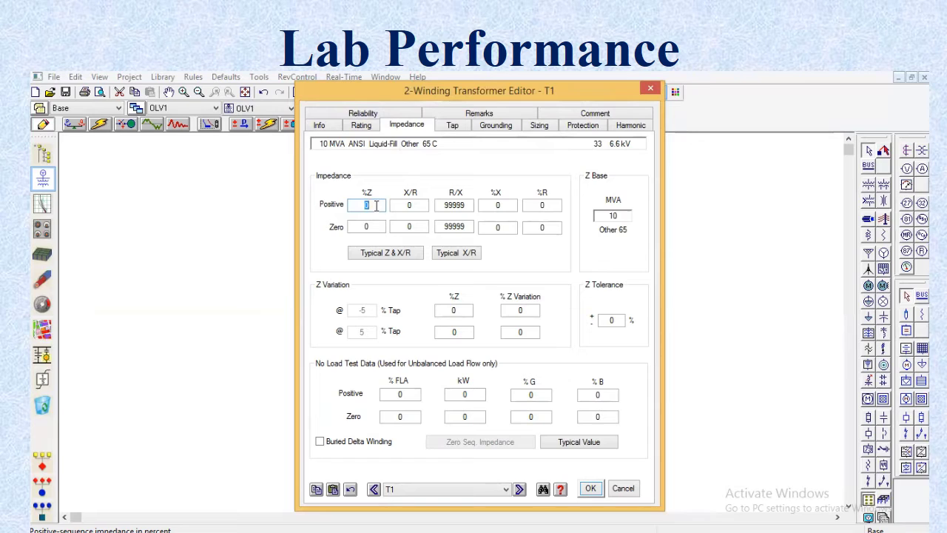
pyautogui.press('BackSpace')
pyautogui.write('8.5')
pyautogui.click(424, 191)
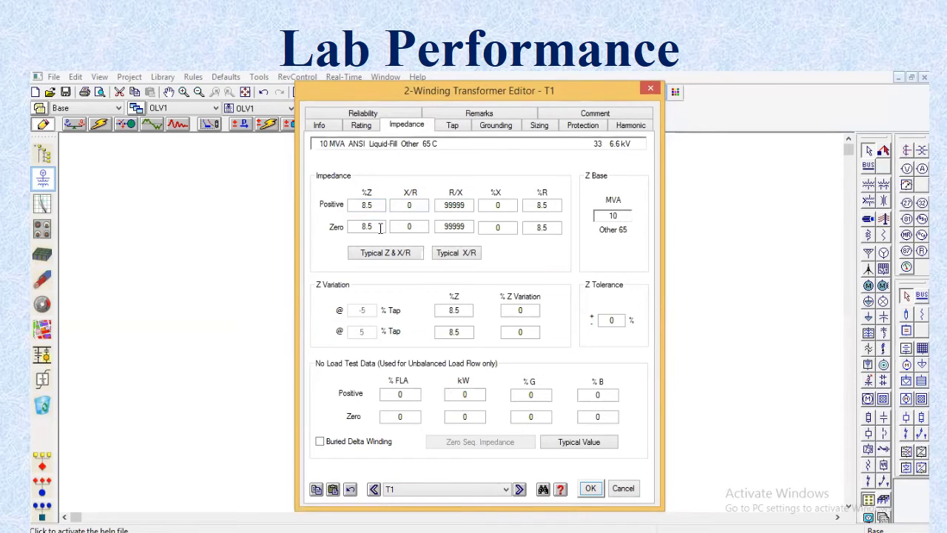
pyautogui.click(422, 205)
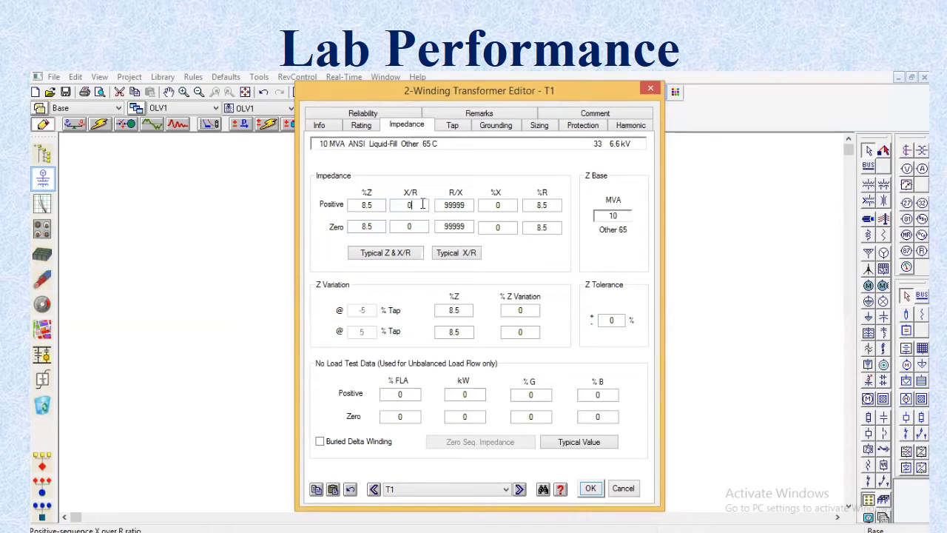
pyautogui.press('BackSpace')
pyautogui.write('15.5')
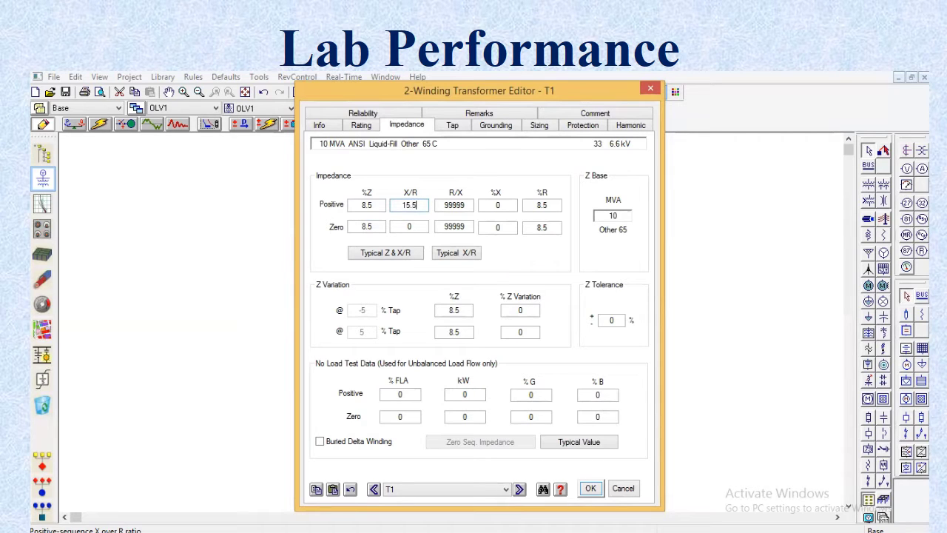
pyautogui.click(432, 175)
# Step: Set the transformer's zero-sequence X/R ratio to 15.5 and apply the transformer settings
pyautogui.click(420, 228)
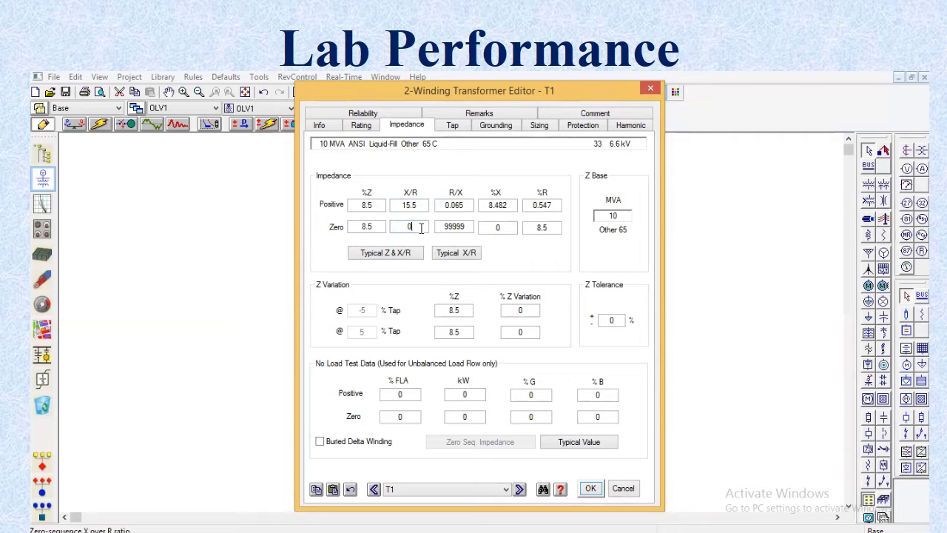
pyautogui.press('BackSpace')
pyautogui.write('15.5')
pyautogui.click(497, 170)
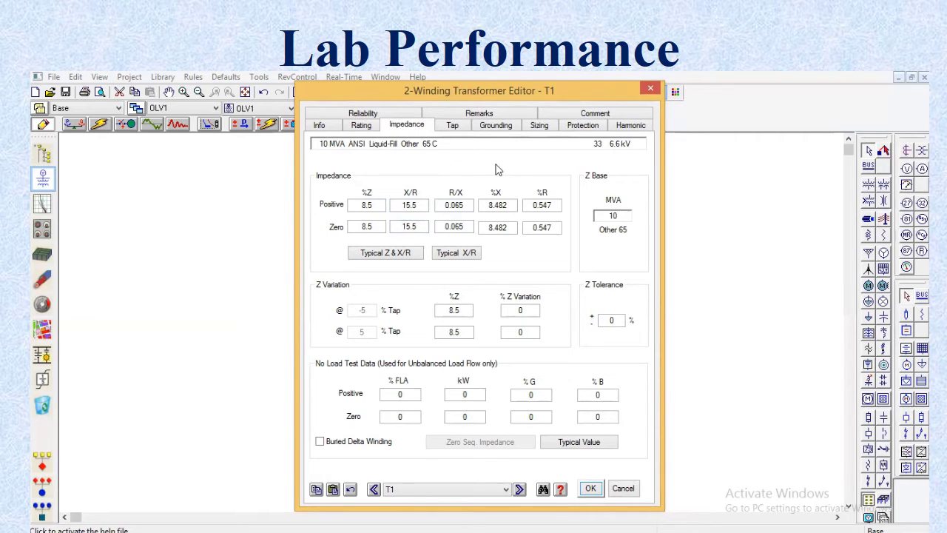
pyautogui.click(585, 490)
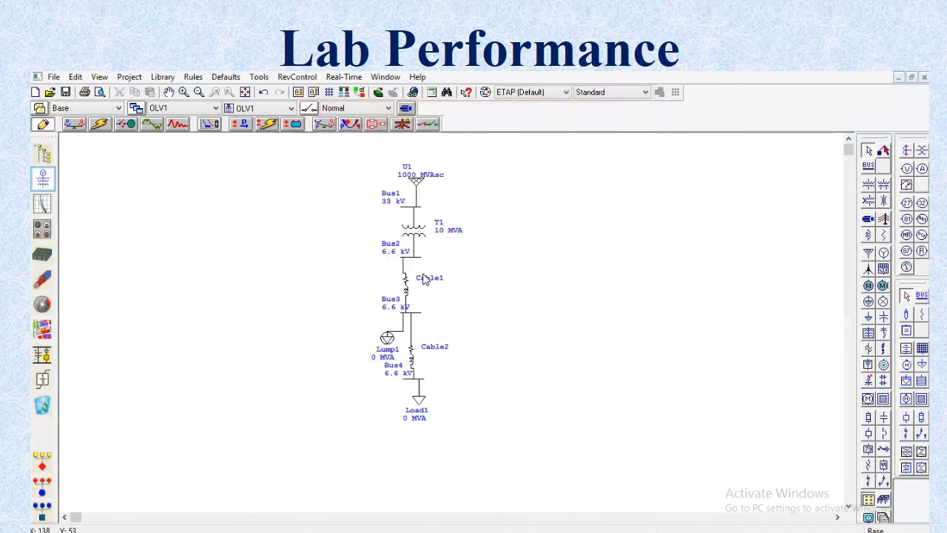
# Step: Set the length of the cable between the second and third buses to 5 ft
pyautogui.doubleClick(406, 288)
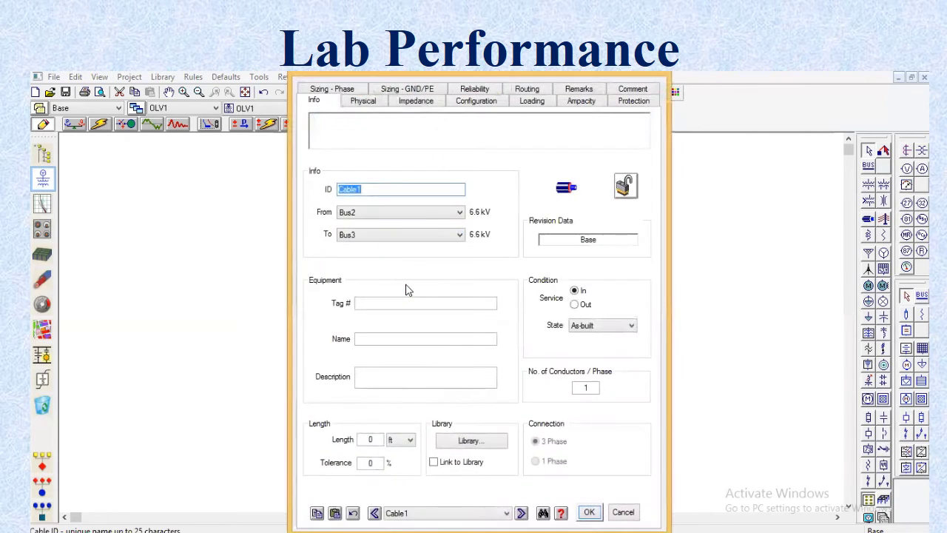
pyautogui.click(373, 442)
pyautogui.press('BackSpace')
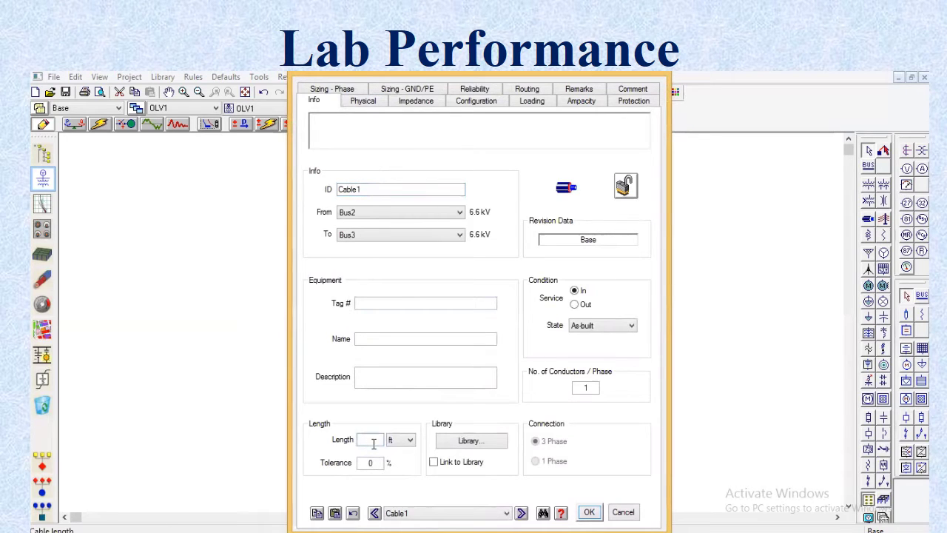
pyautogui.write('5')
# Step: Set the first cable's library resistance to 2 positive-sequence and 3.18 zero-sequence ohms per 1000 ft, and apply the settings
pyautogui.click(386, 102)
pyautogui.click(403, 105)
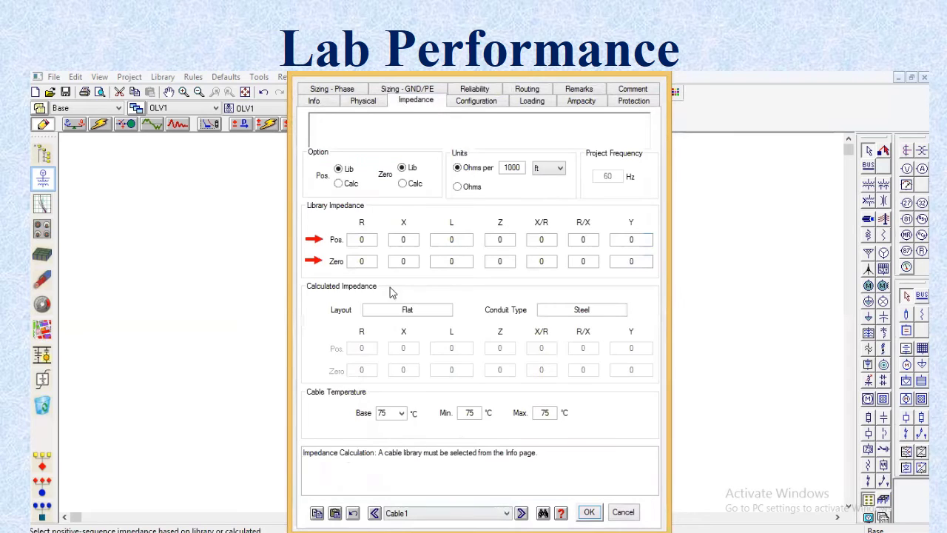
pyautogui.click(372, 243)
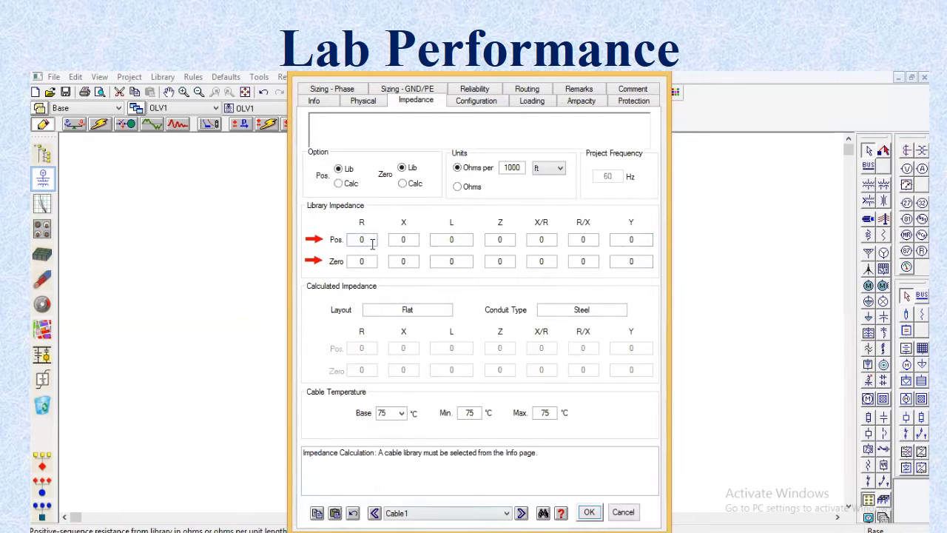
pyautogui.press('BackSpace')
pyautogui.write('2')
pyautogui.click(366, 261)
pyautogui.press('BackSpace')
pyautogui.write('318')
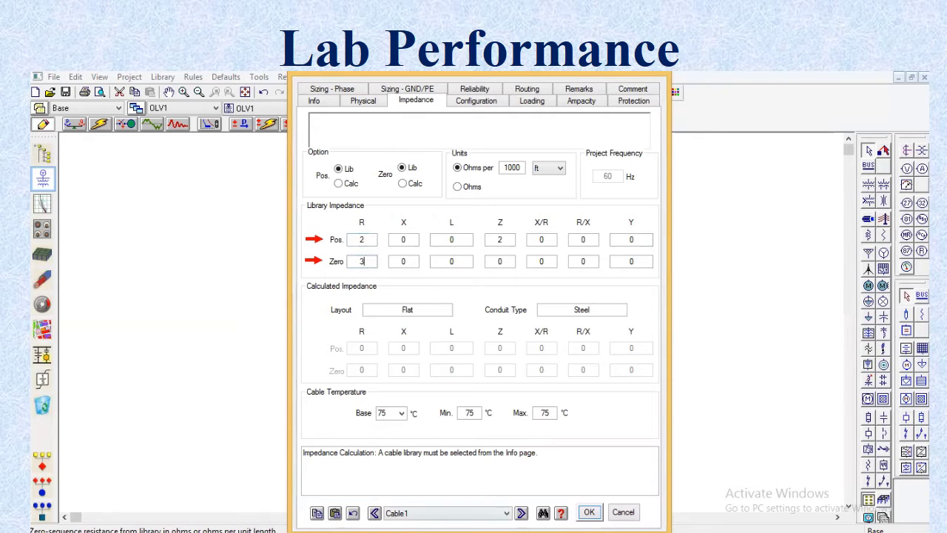
pyautogui.click(362, 262)
pyautogui.write('.')
pyautogui.click(392, 278)
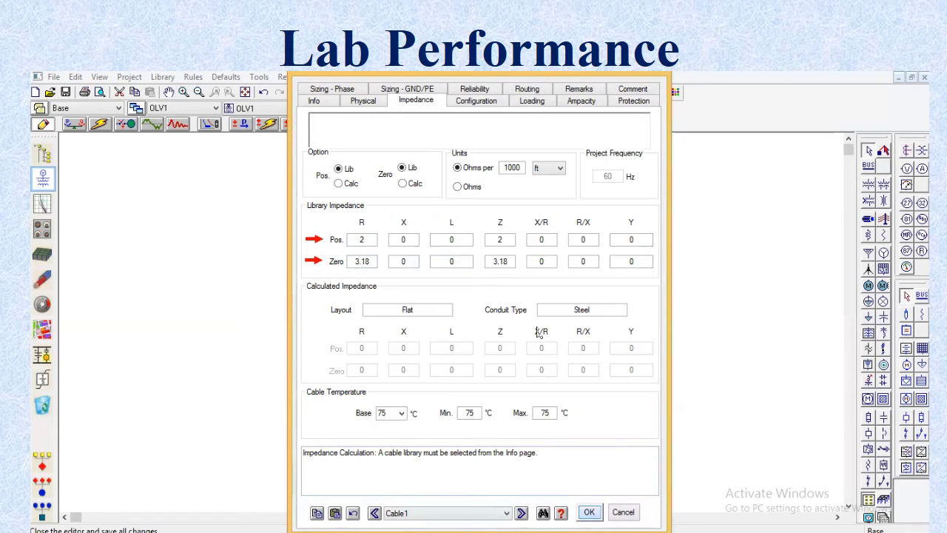
pyautogui.press('Return')
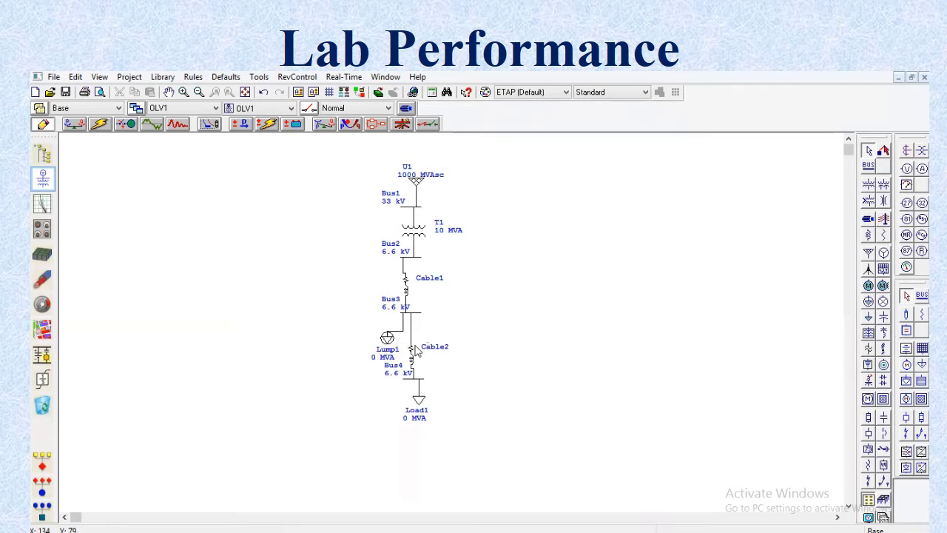
# Step: Set the length of the cable between the third and fourth buses to 5 ft
pyautogui.doubleClick(412, 360)
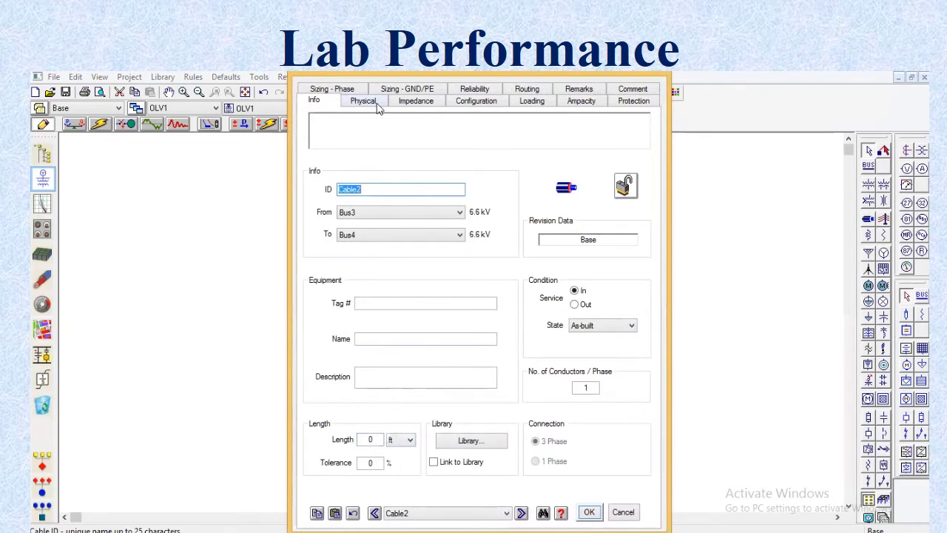
pyautogui.click(377, 439)
pyautogui.press('BackSpace')
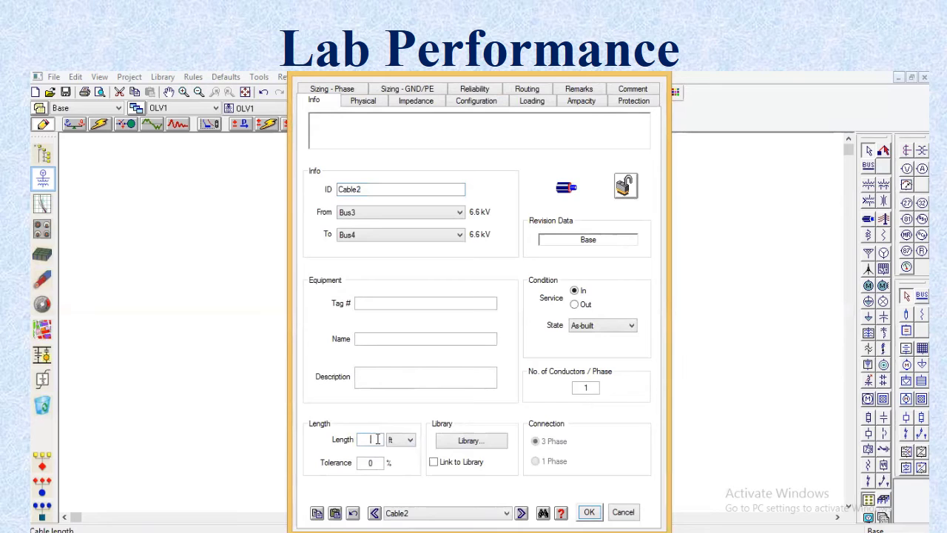
pyautogui.write('5')
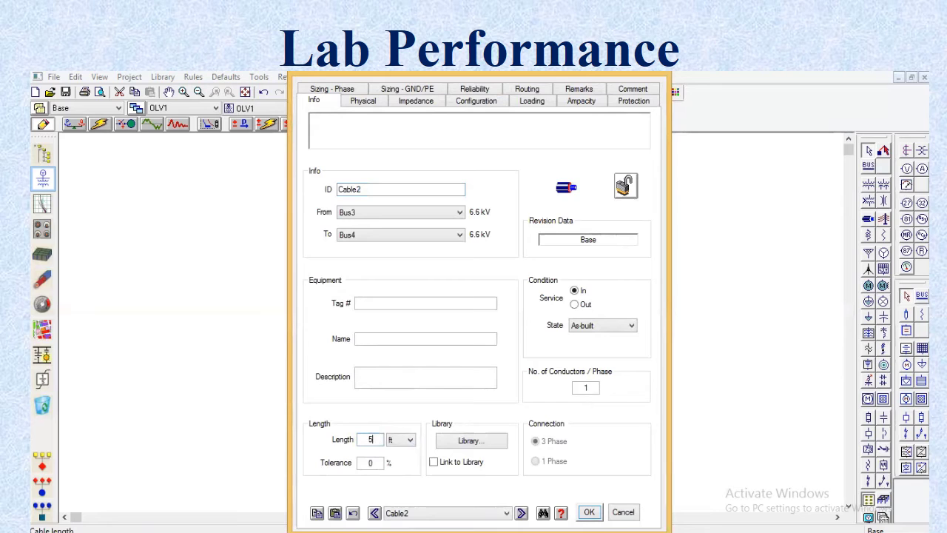
# Step: Set the second cable's library resistance to 2 positive-sequence and 3.18 zero-sequence ohms per 1000 ft, and apply the settings
pyautogui.click(406, 100)
pyautogui.click(365, 238)
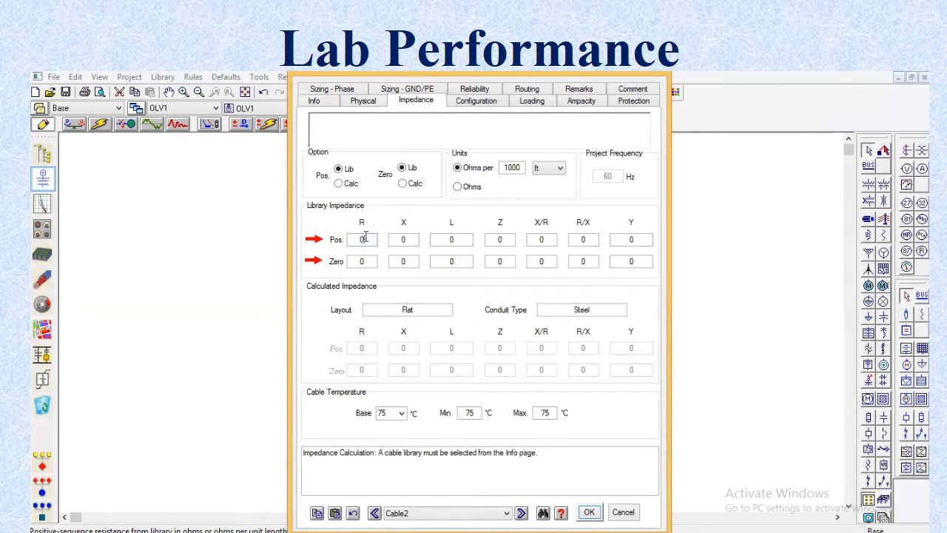
pyautogui.press('BackSpace')
pyautogui.write('2')
pyautogui.click(368, 263)
pyautogui.press('BackSpace')
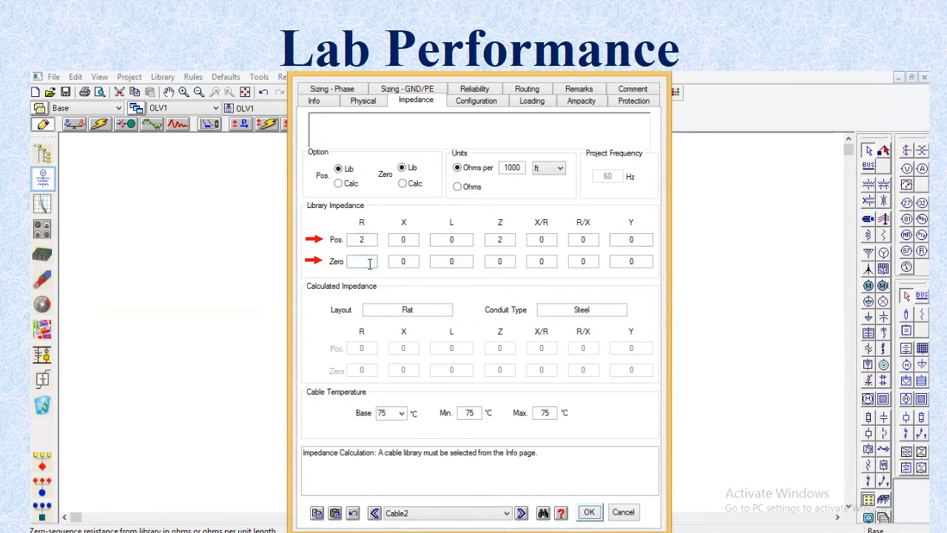
pyautogui.write('3.18')
pyautogui.press('Return')
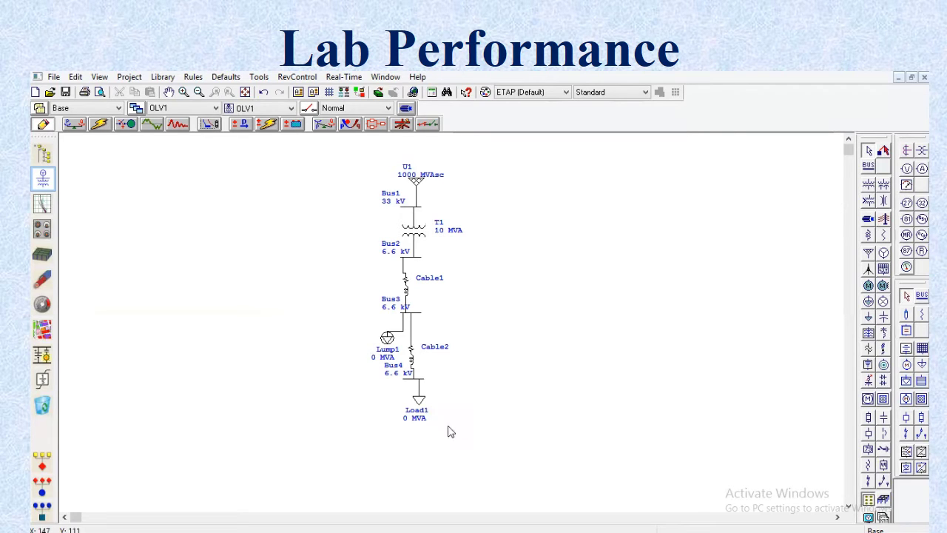
# Step: Open the loading ratings of the static load below the fourth bus
pyautogui.doubleClick(419, 402)
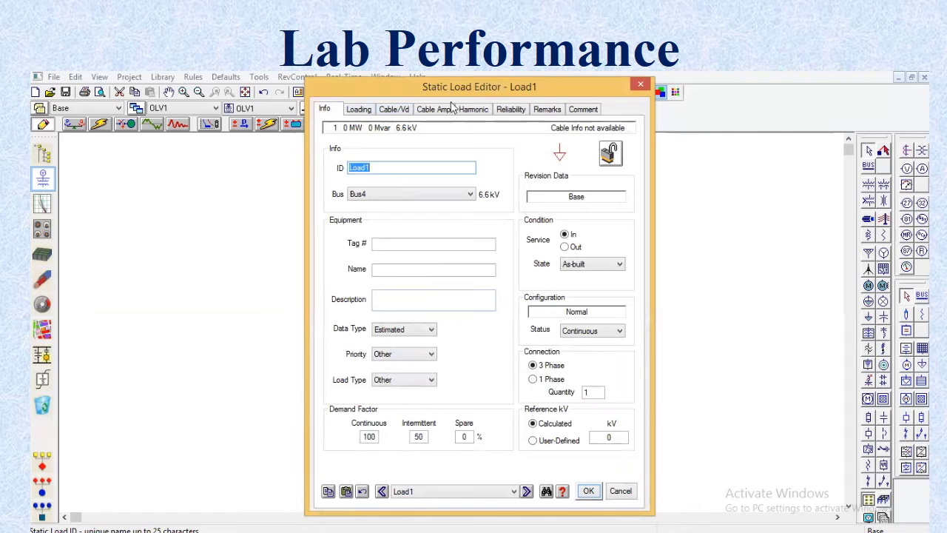
pyautogui.click(368, 110)
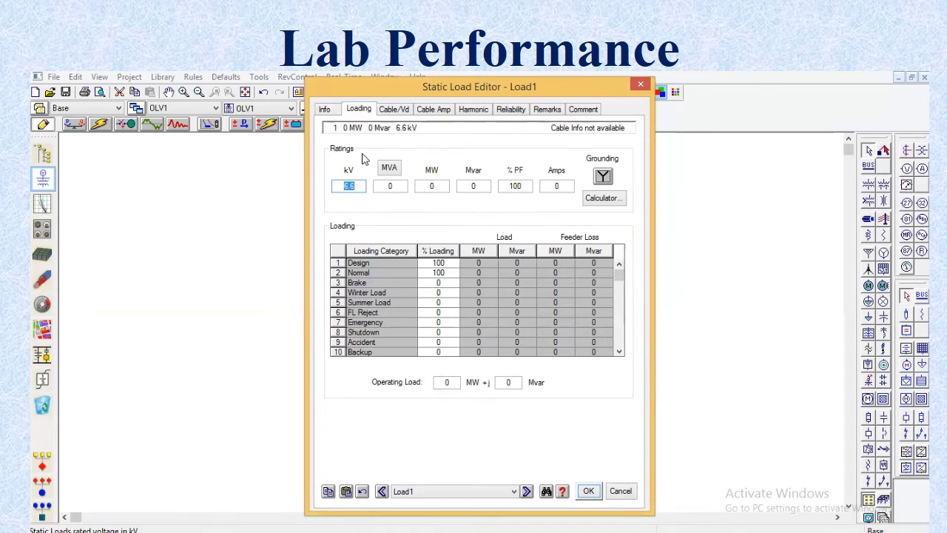
pyautogui.click(368, 203)
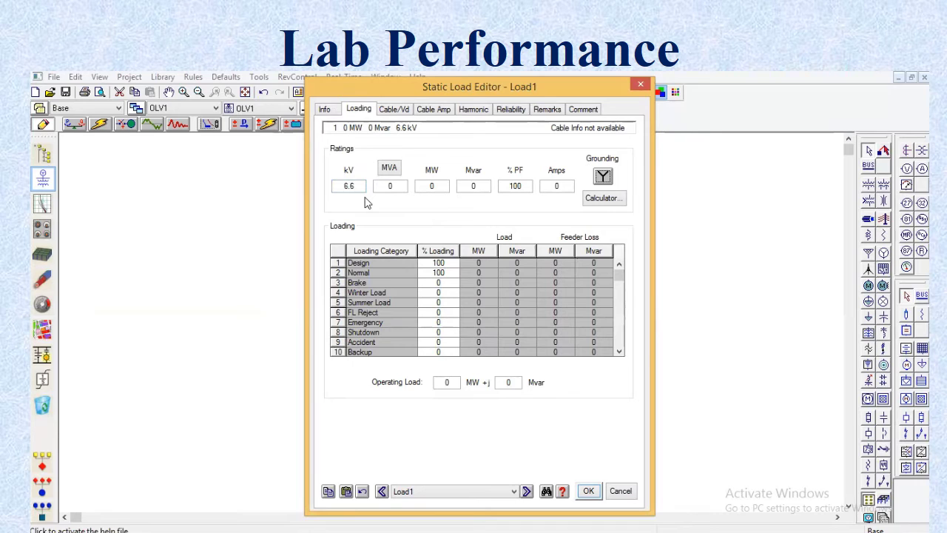
# Step: Set the static load's rated apparent power to 2 MVA
pyautogui.click(407, 186)
pyautogui.press('BackSpace')
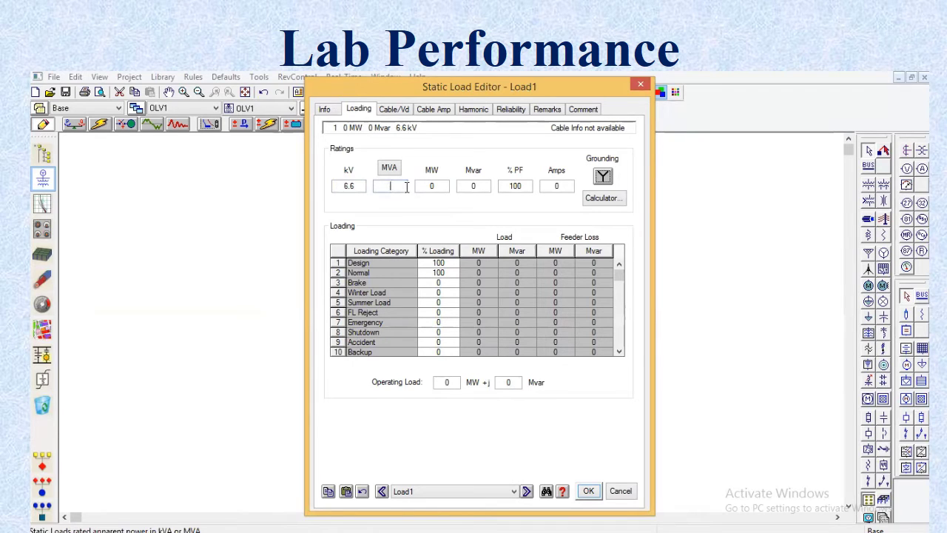
pyautogui.write('2')
pyautogui.click(448, 215)
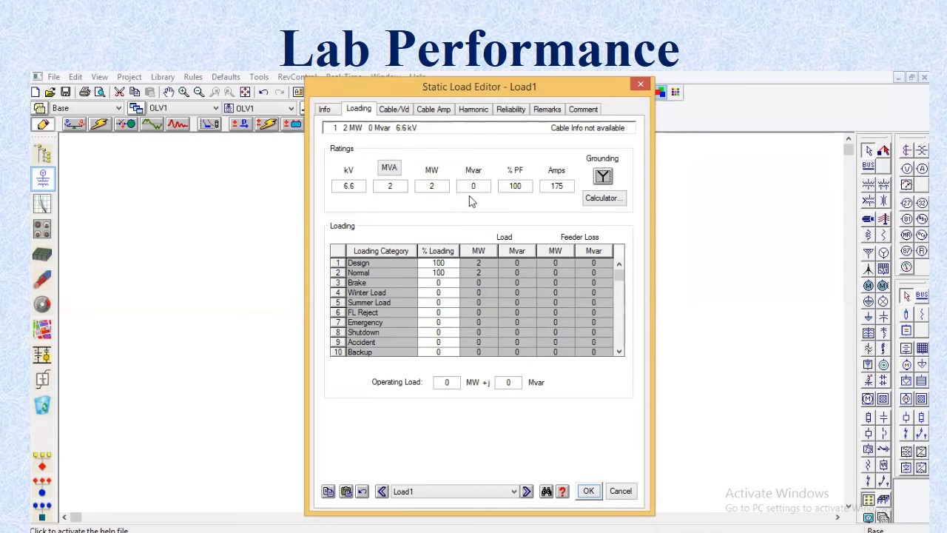
# Step: Set the static load's rated real power to 4 MW
pyautogui.click(445, 183)
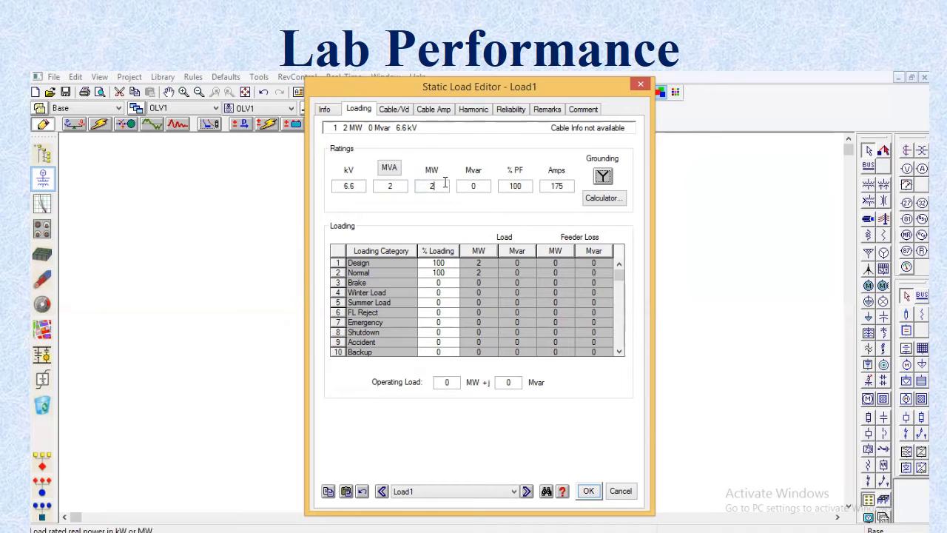
pyautogui.press('BackSpace')
pyautogui.write('4')
pyautogui.click(457, 206)
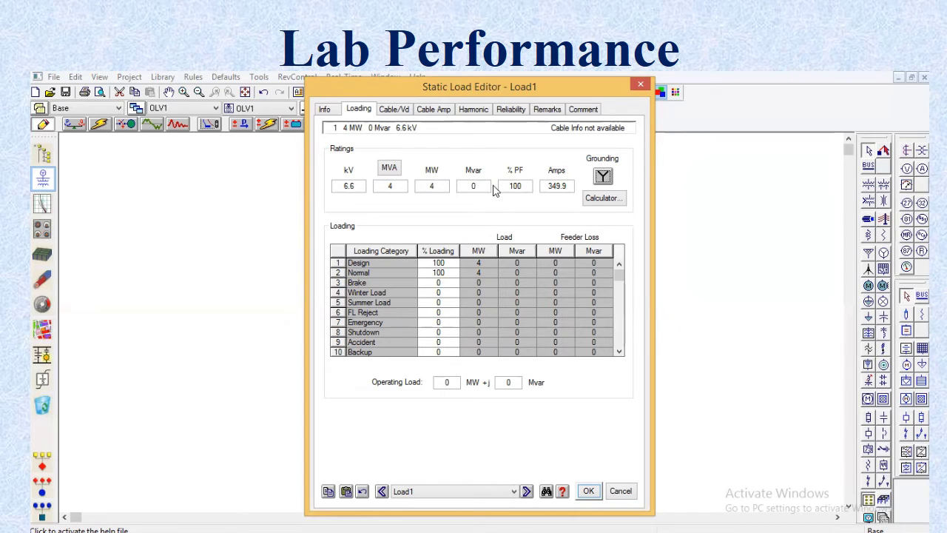
# Step: Set the static load's power factor to 89.44 % and show its equipment cable and voltage drop data
pyautogui.click(530, 183)
pyautogui.press('BackSpace')
pyautogui.press('BackSpace')
pyautogui.press('BackSpace')
pyautogui.write('89.44')
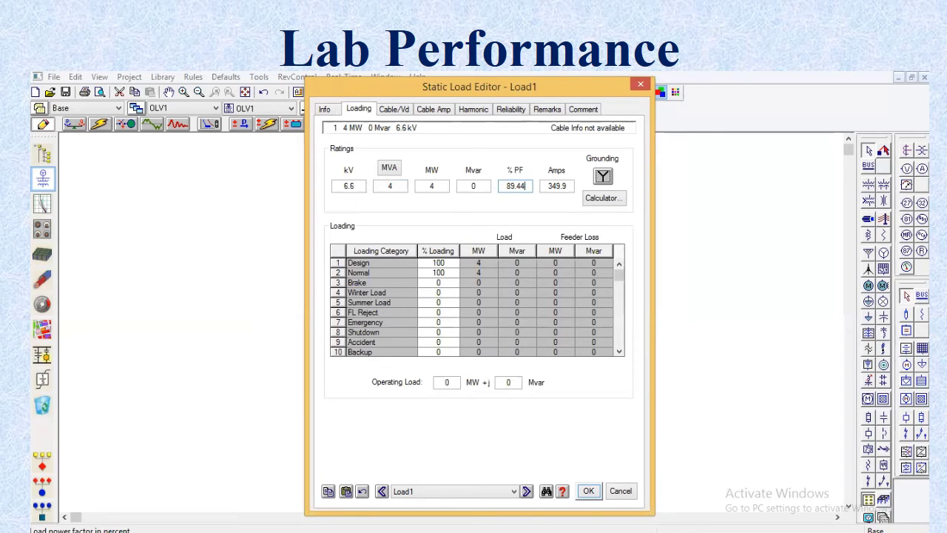
pyautogui.click(464, 224)
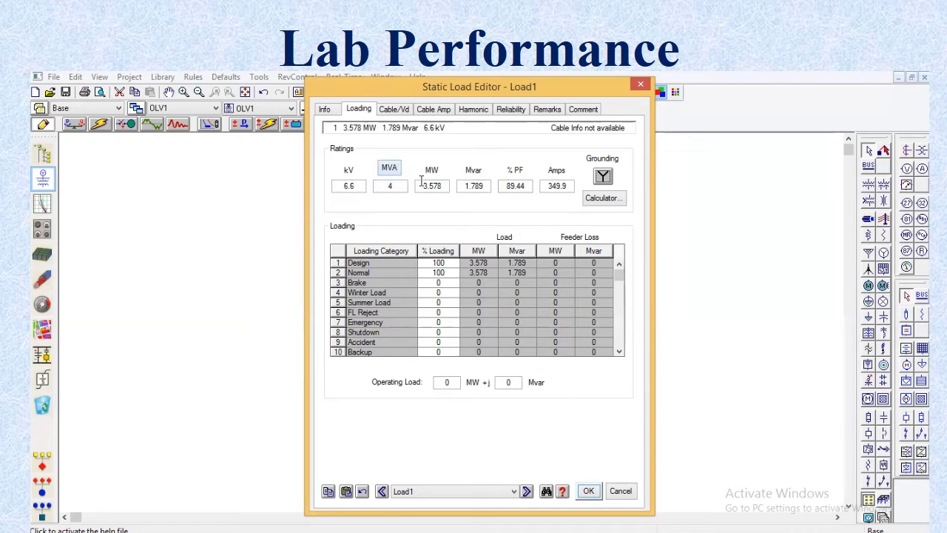
pyautogui.click(394, 110)
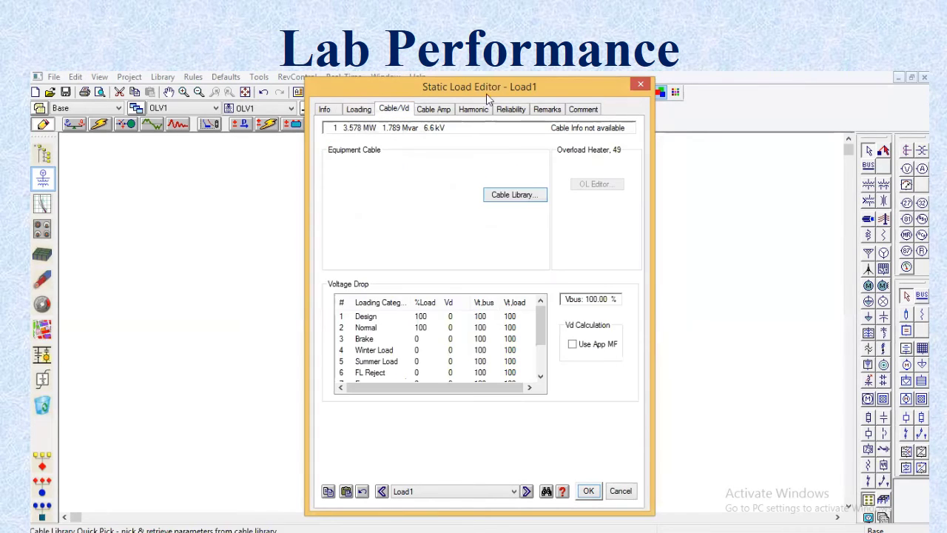
# Step: Assign the Typical-IEEE 6 Pulse1 current source from the harmonic library to the static load and accept its data
pyautogui.click(475, 111)
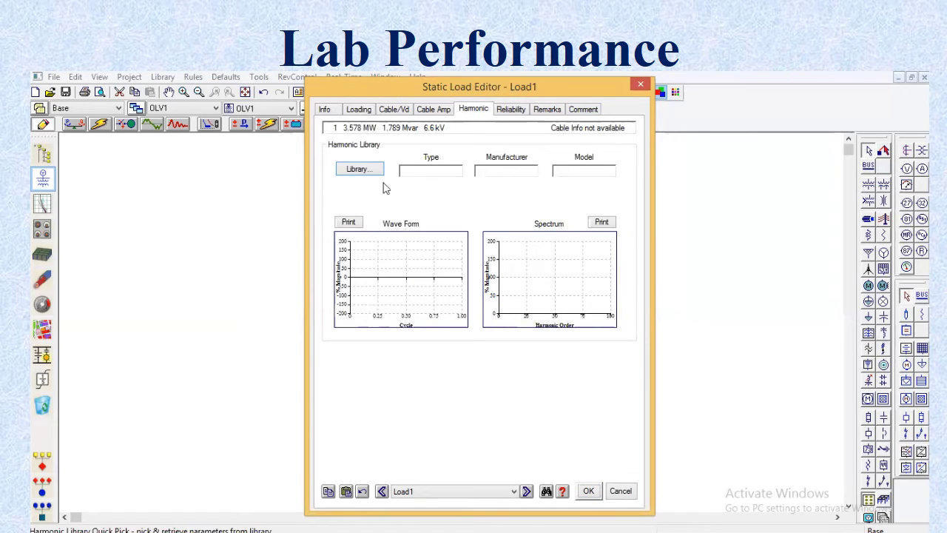
pyautogui.click(350, 171)
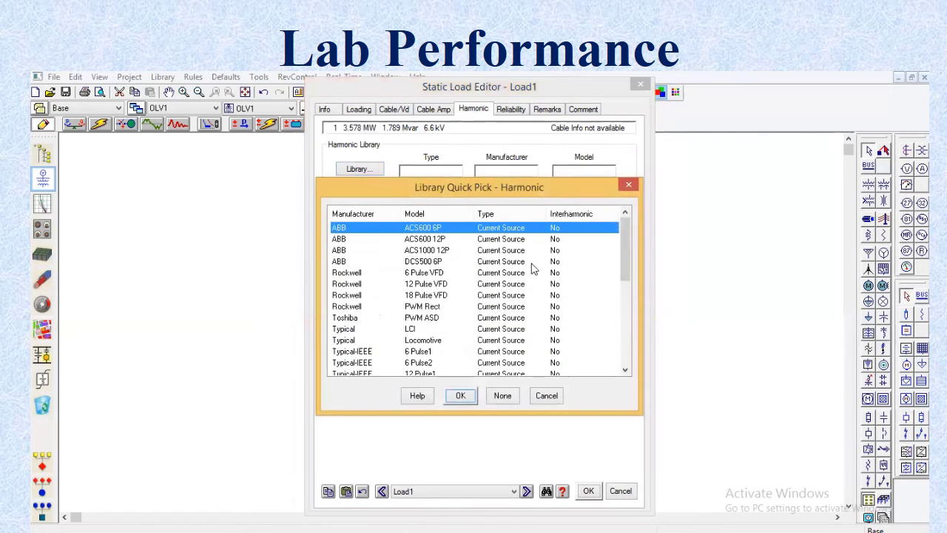
pyautogui.click(476, 351)
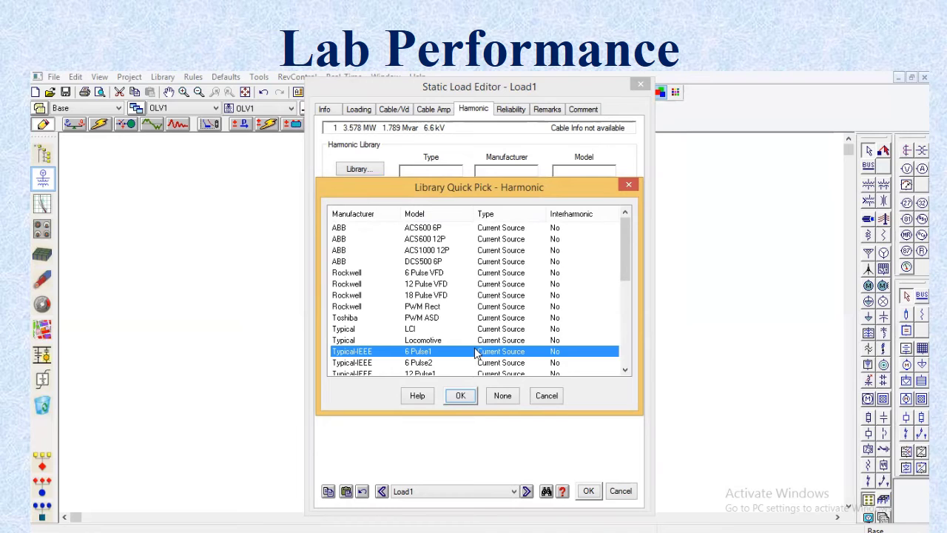
pyautogui.click(461, 396)
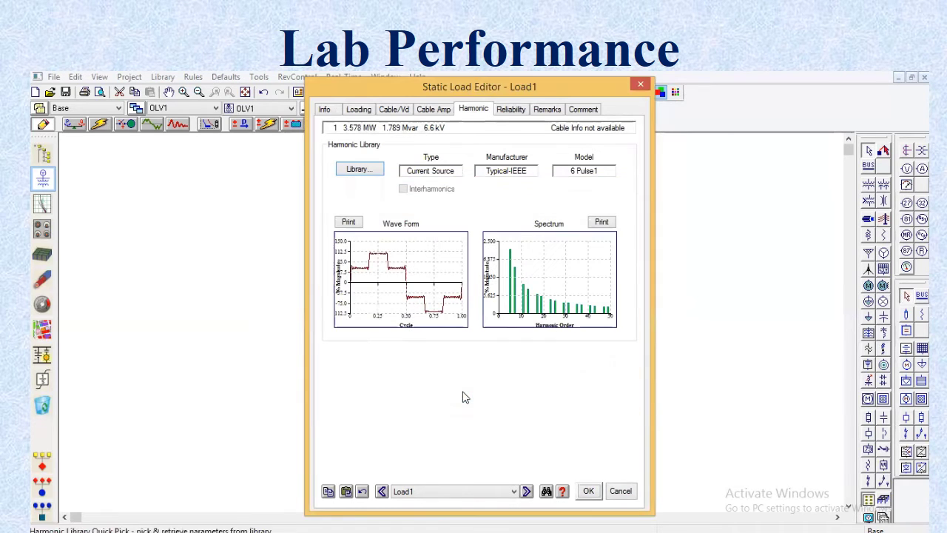
pyautogui.click(589, 491)
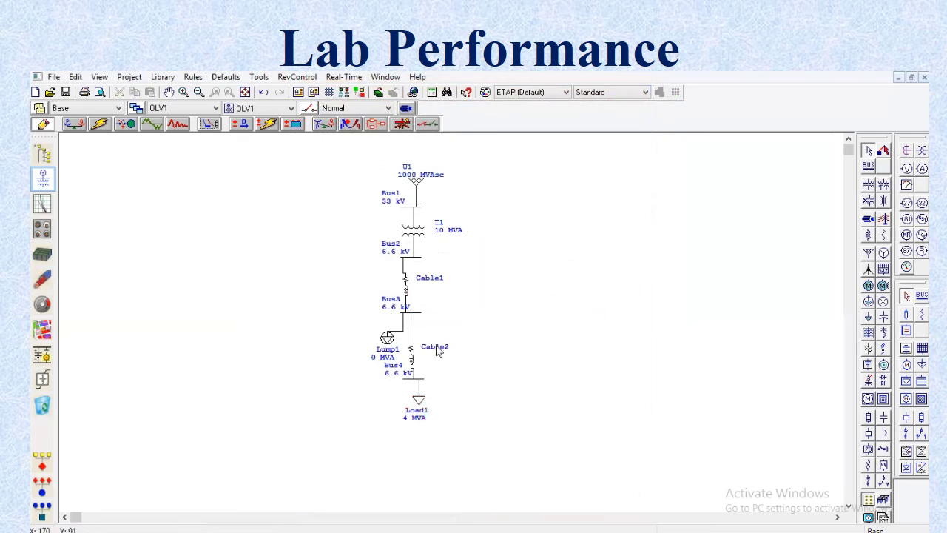
# Step: Check the nameplate ratings of the lumped load connected to Bus3 and accept its data
pyautogui.doubleClick(387, 343)
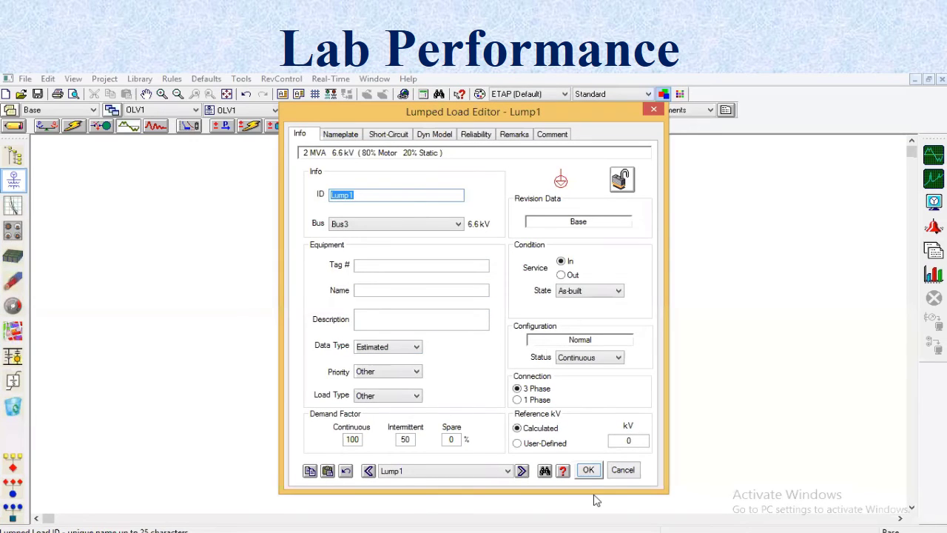
pyautogui.click(350, 137)
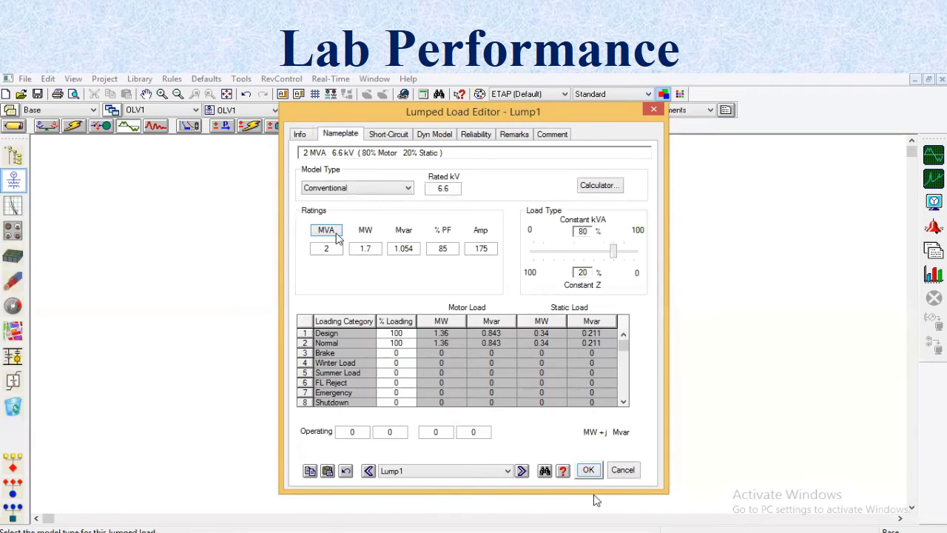
pyautogui.click(326, 247)
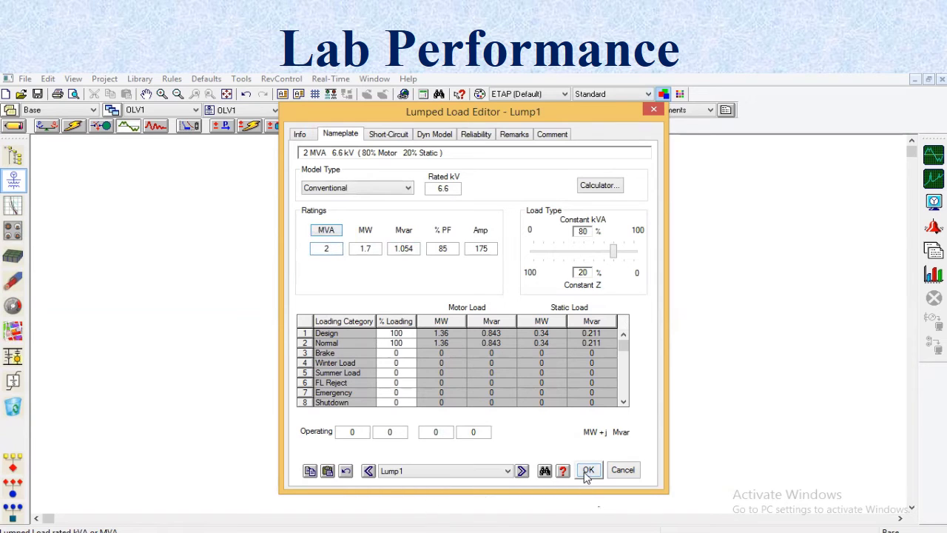
pyautogui.click(588, 471)
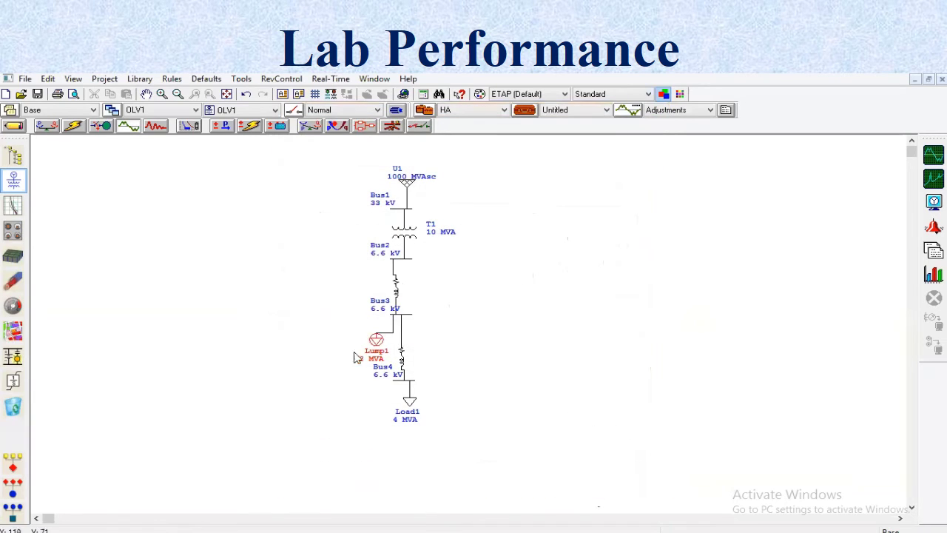
pyautogui.click(554, 284)
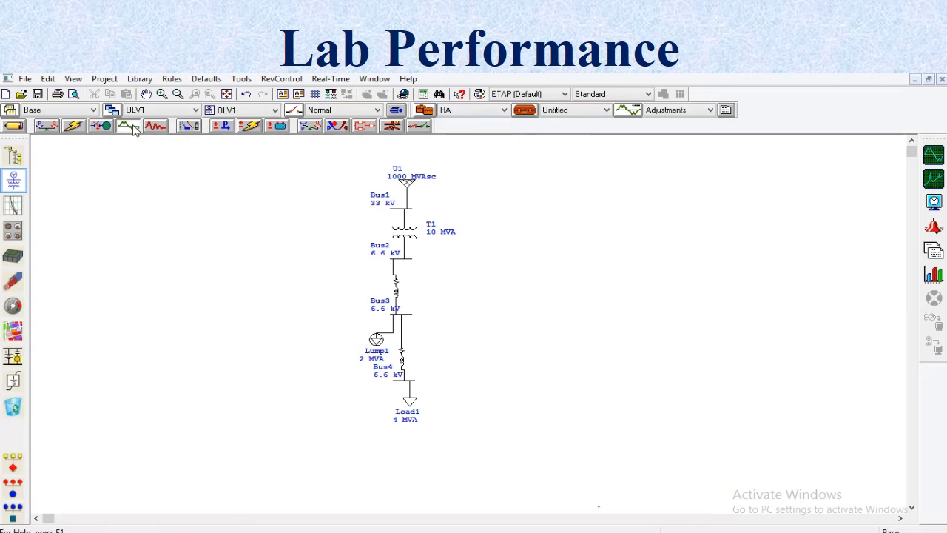
# Step: Configure the HA harmonic analysis study case to plot and tabulate Bus3 and Bus4, leaving Bus2 out
pyautogui.click(538, 113)
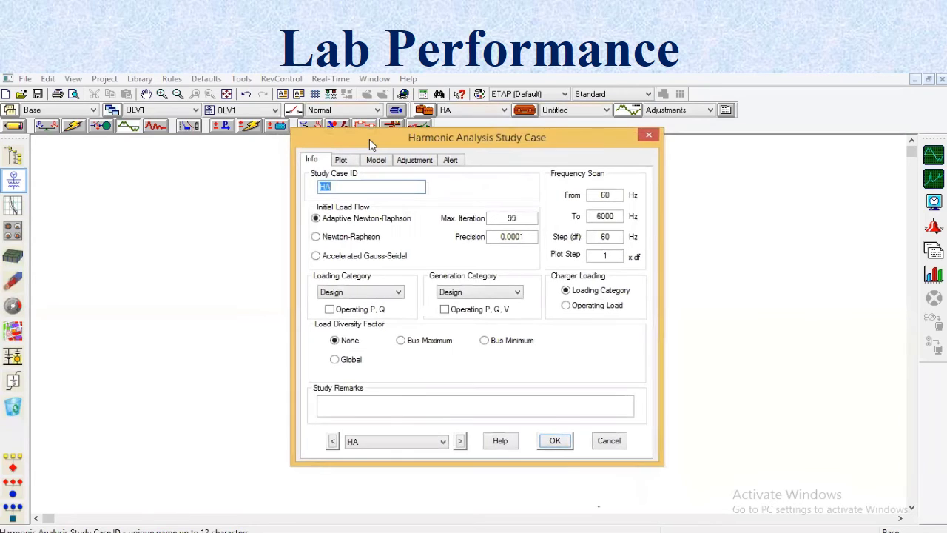
pyautogui.moveTo(370, 140); pyautogui.dragTo(595, 169)
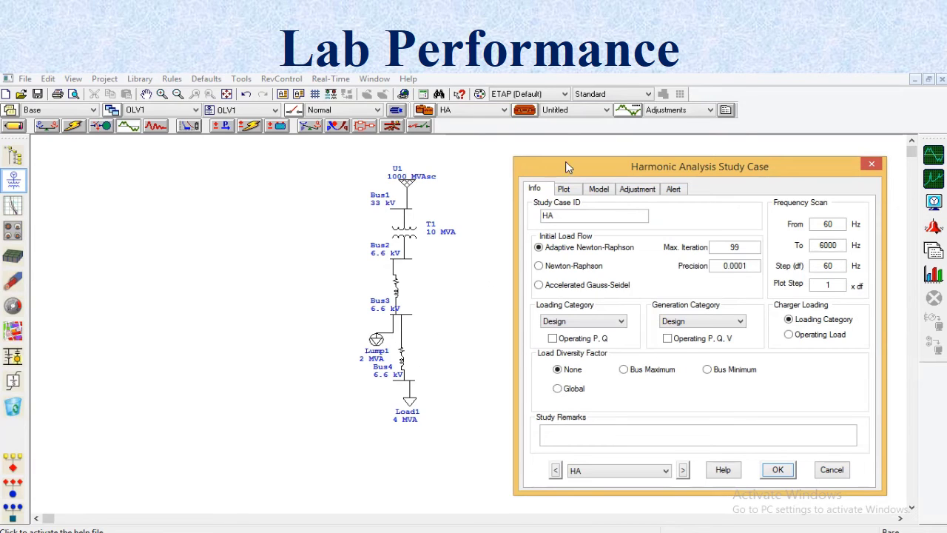
pyautogui.click(565, 190)
pyautogui.doubleClick(696, 279)
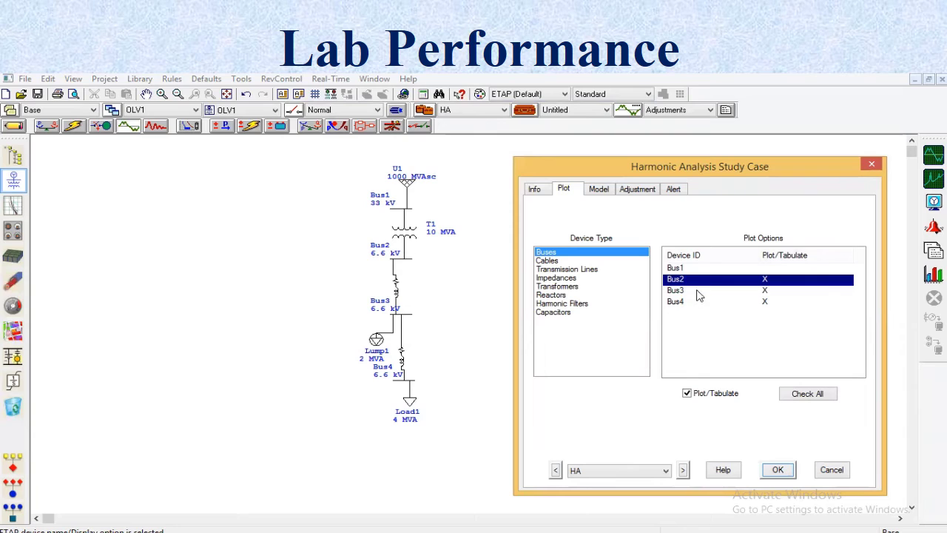
pyautogui.doubleClick(696, 292)
pyautogui.doubleClick(695, 293)
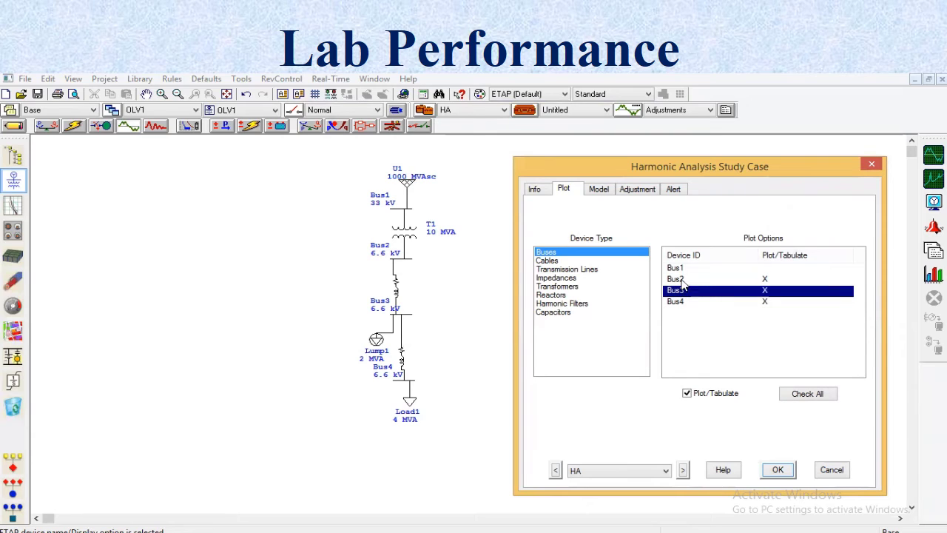
pyautogui.doubleClick(687, 280)
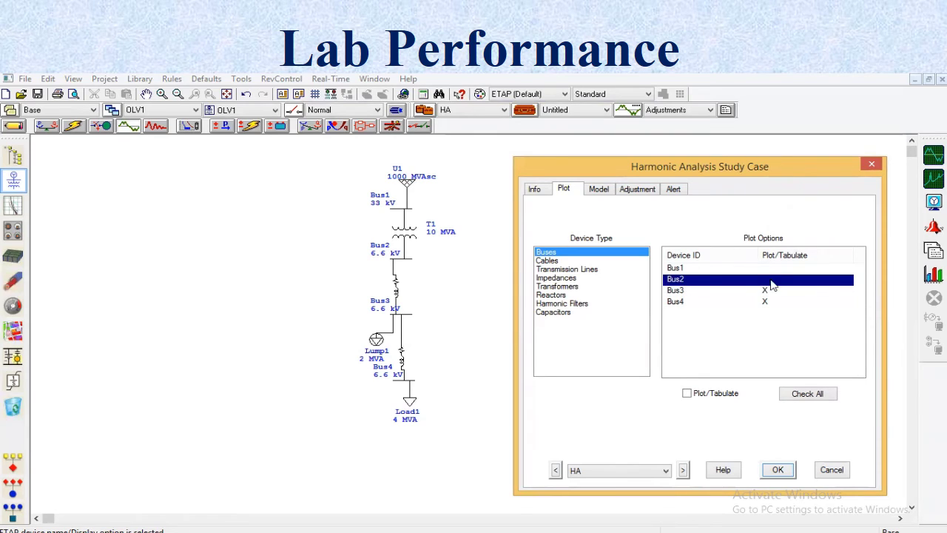
pyautogui.click(780, 470)
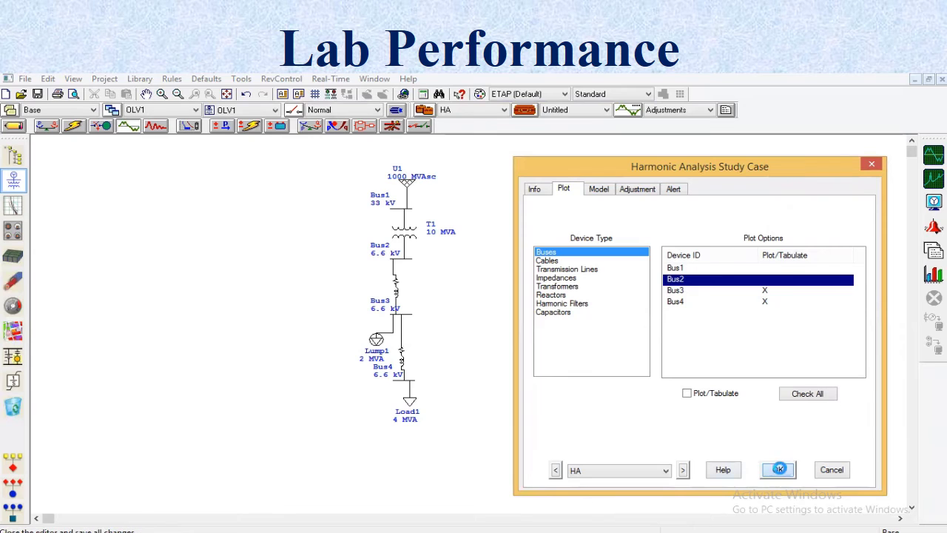
# Step: Run the harmonic frequency scan and plot the harmonic load flow waveform and spectrum of Bus3 and Bus4
pyautogui.click(928, 181)
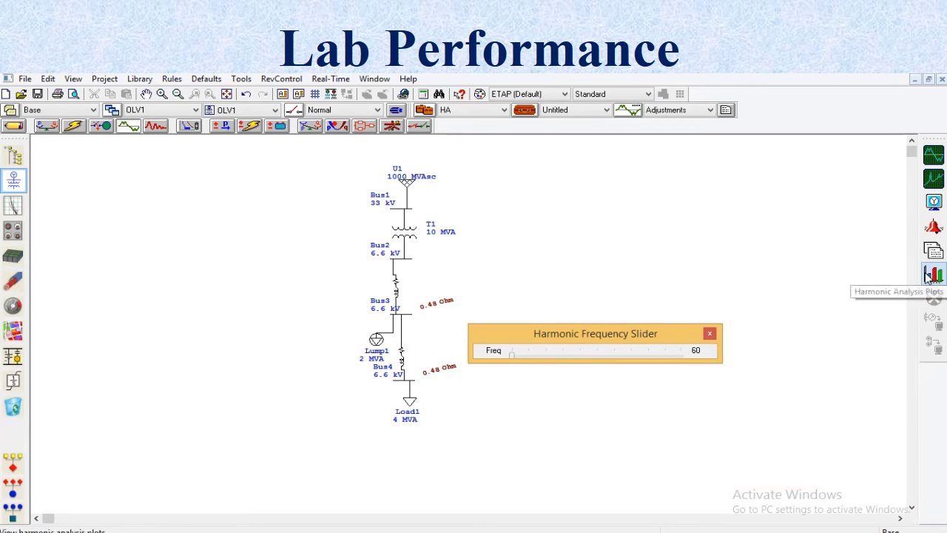
pyautogui.click(932, 275)
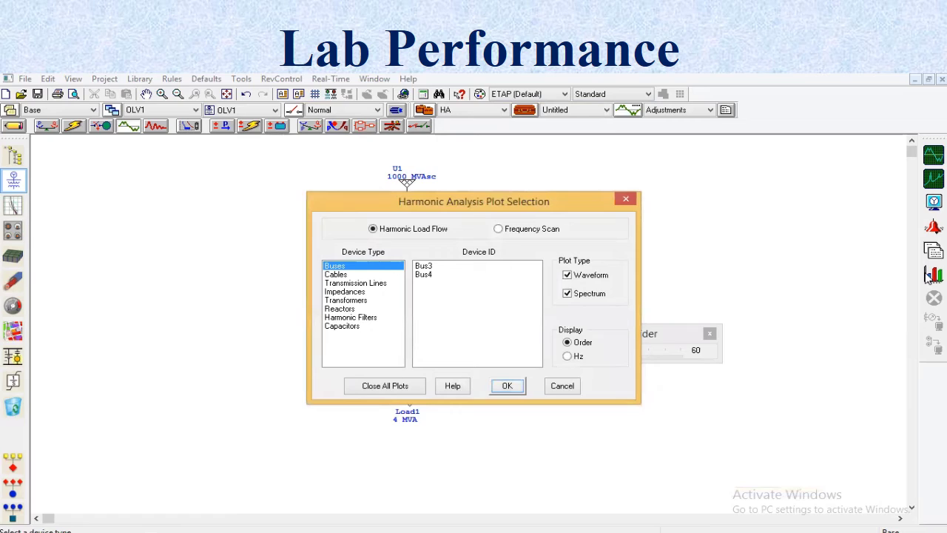
pyautogui.click(535, 275)
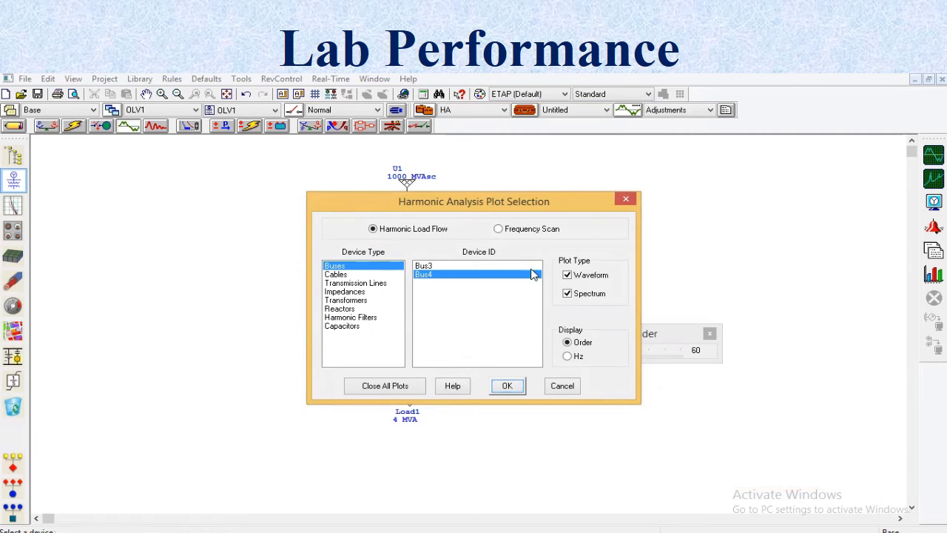
pyautogui.click(501, 266)
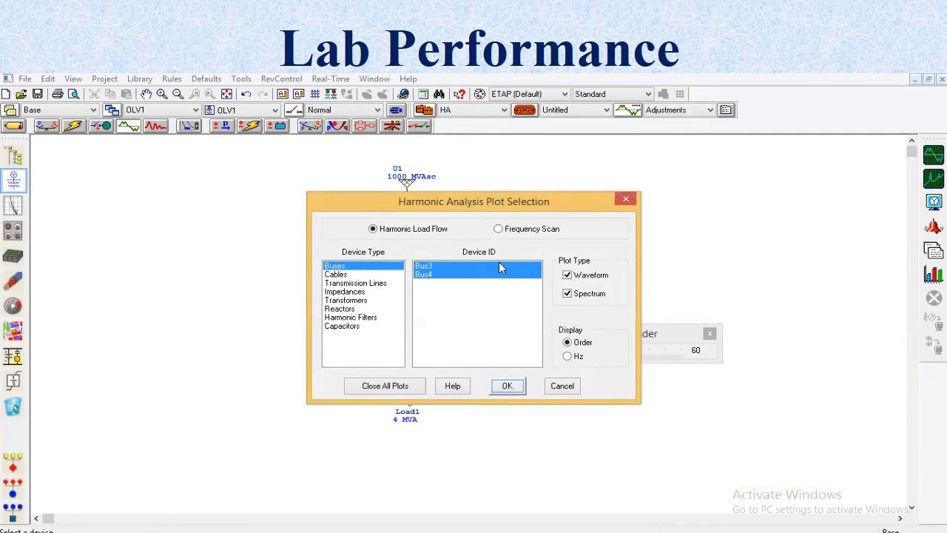
pyautogui.click(505, 386)
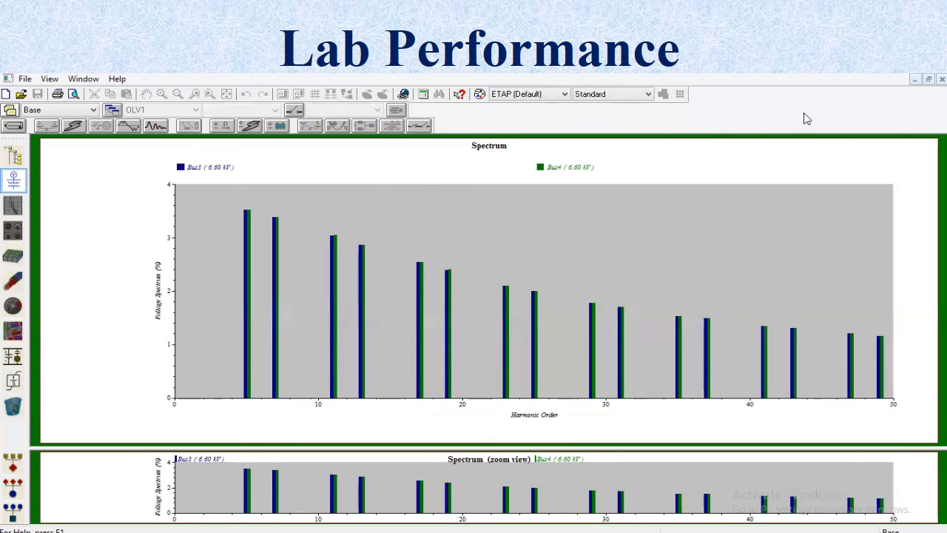
# Step: Examine the voltage waveform plot and the enlarged spectrum plot of Bus3 and Bus4
pyautogui.click(929, 78)
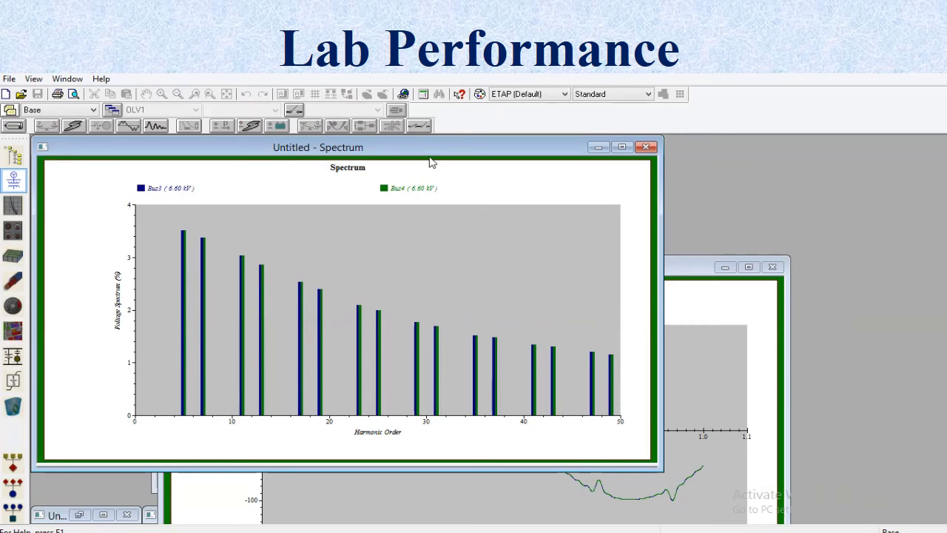
pyautogui.click(685, 272)
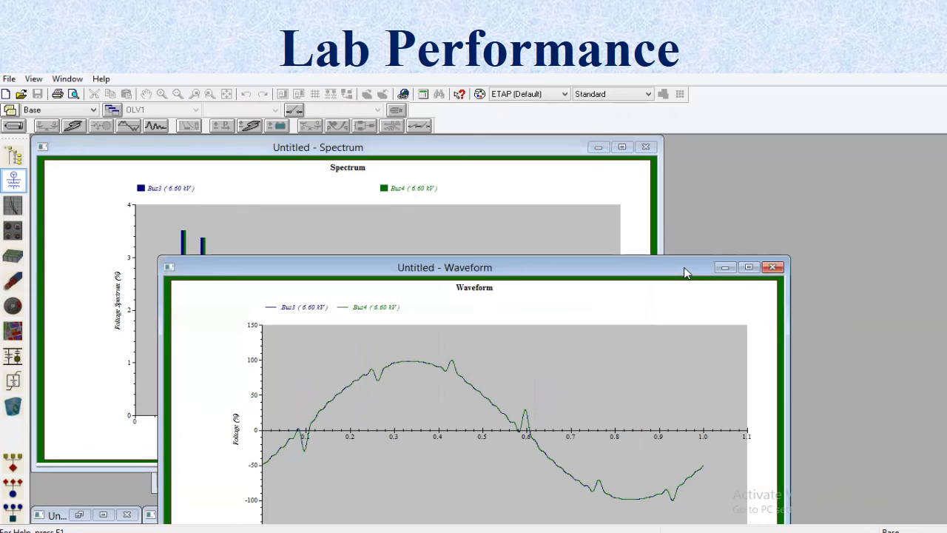
pyautogui.moveTo(680, 263); pyautogui.dragTo(660, 162)
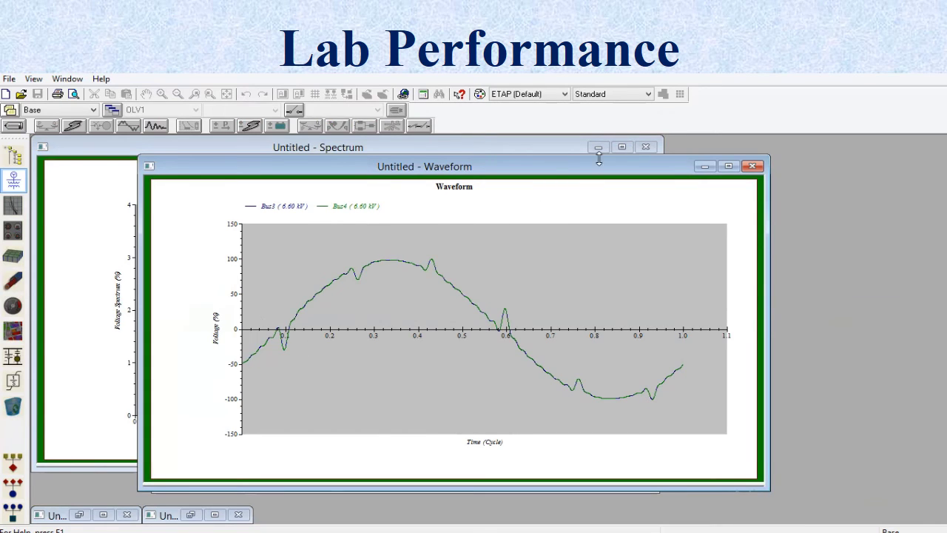
pyautogui.click(621, 147)
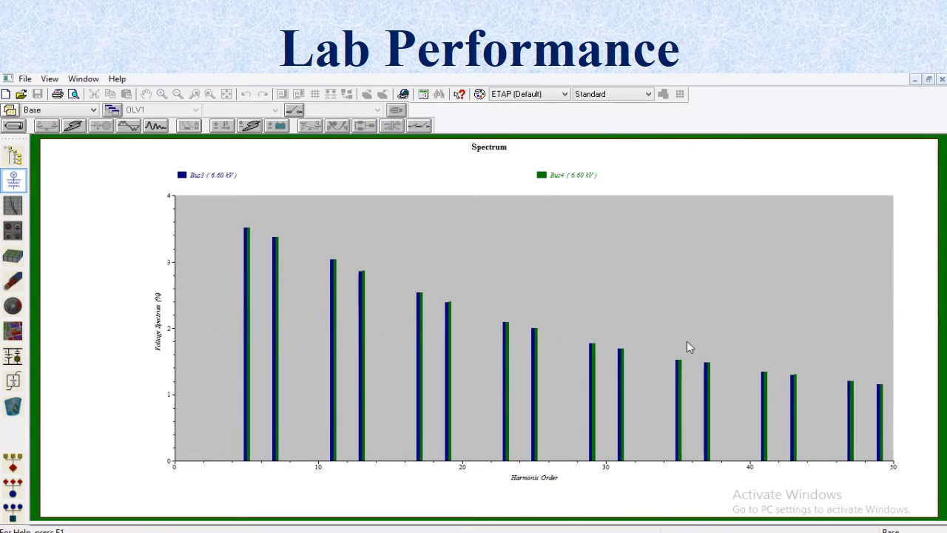
pyautogui.click(917, 80)
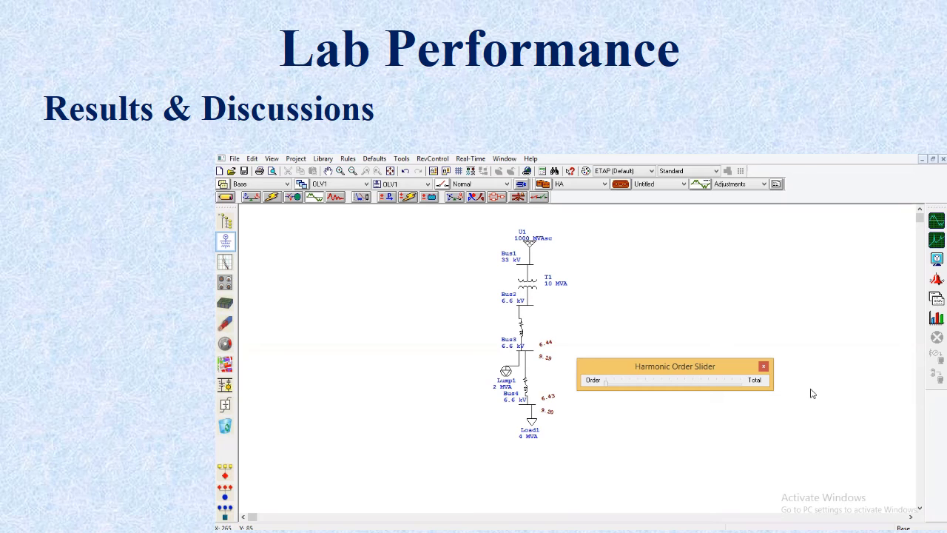
# Step: Run the harmonic load flow and review the critical harmonic distortion alerts for all listed buses
pyautogui.click(936, 220)
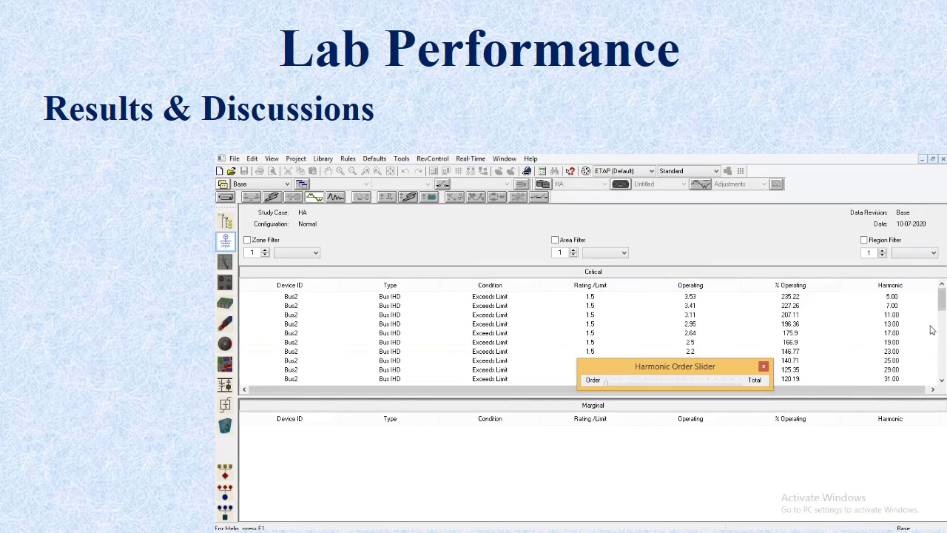
pyautogui.scroll(-5, 931, 331)
pyautogui.scroll(3, 932, 331)
pyautogui.scroll(-10, 932, 368)
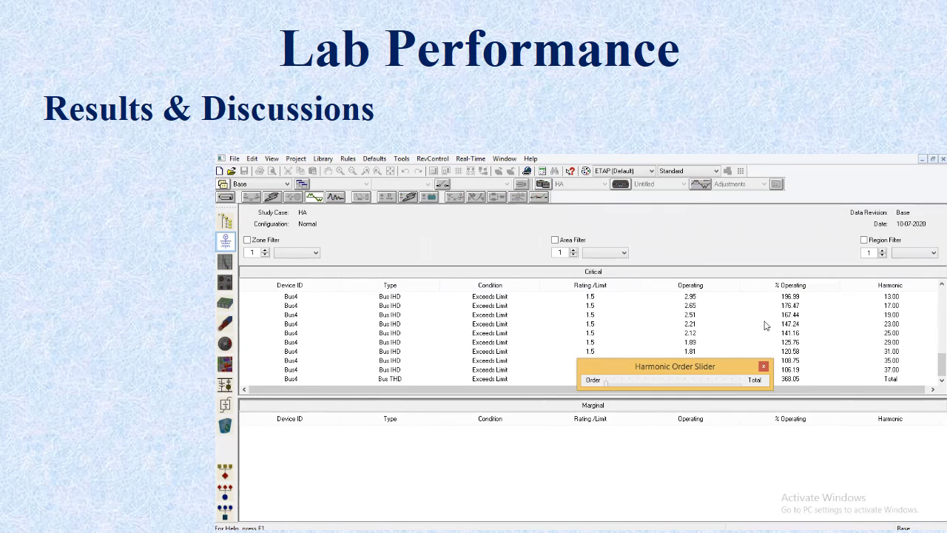
pyautogui.scroll(7, 932, 323)
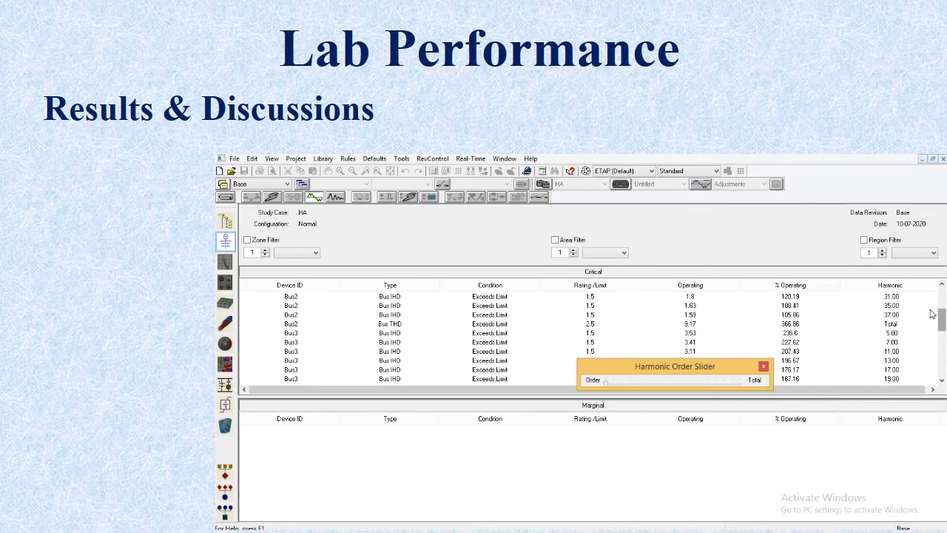
pyautogui.scroll(3, 931, 311)
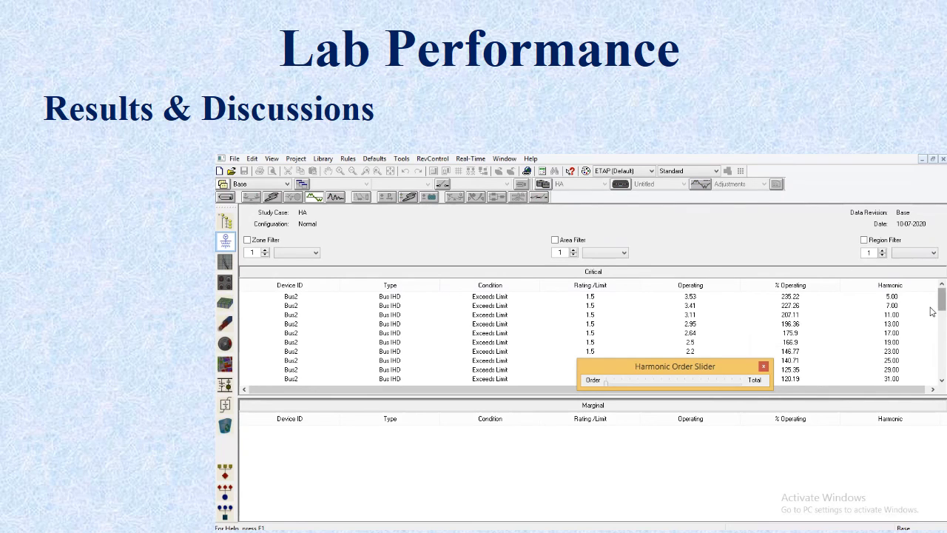